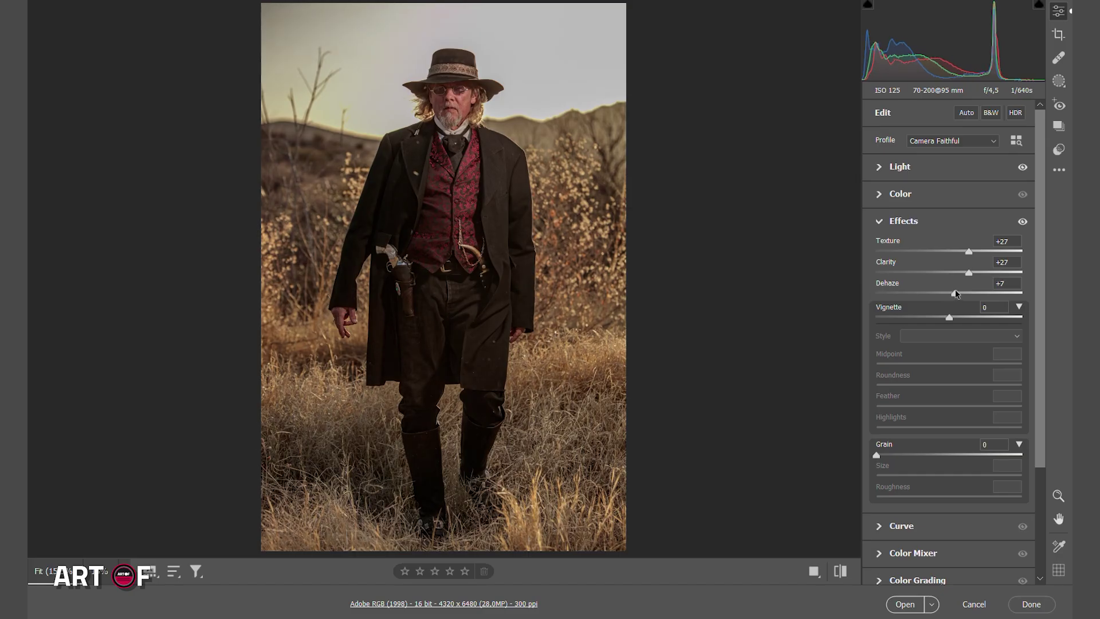
- Enable chromatic aberration removal and lens profile corrections in the Optics settings of the raw photo
click(929, 221)
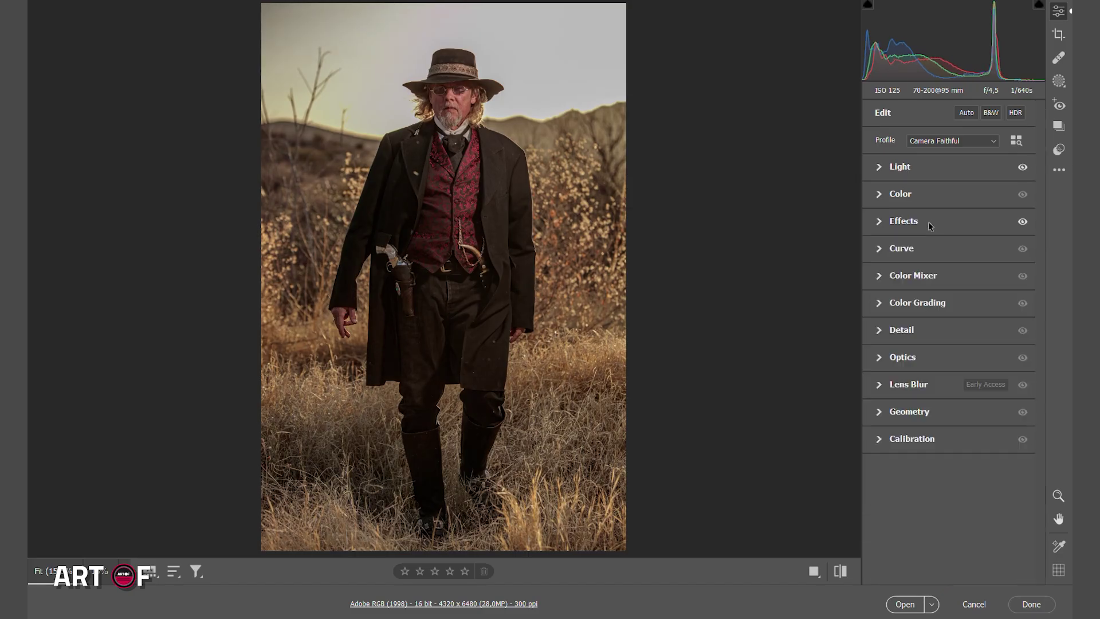
click(924, 361)
click(883, 270)
click(882, 294)
click(883, 290)
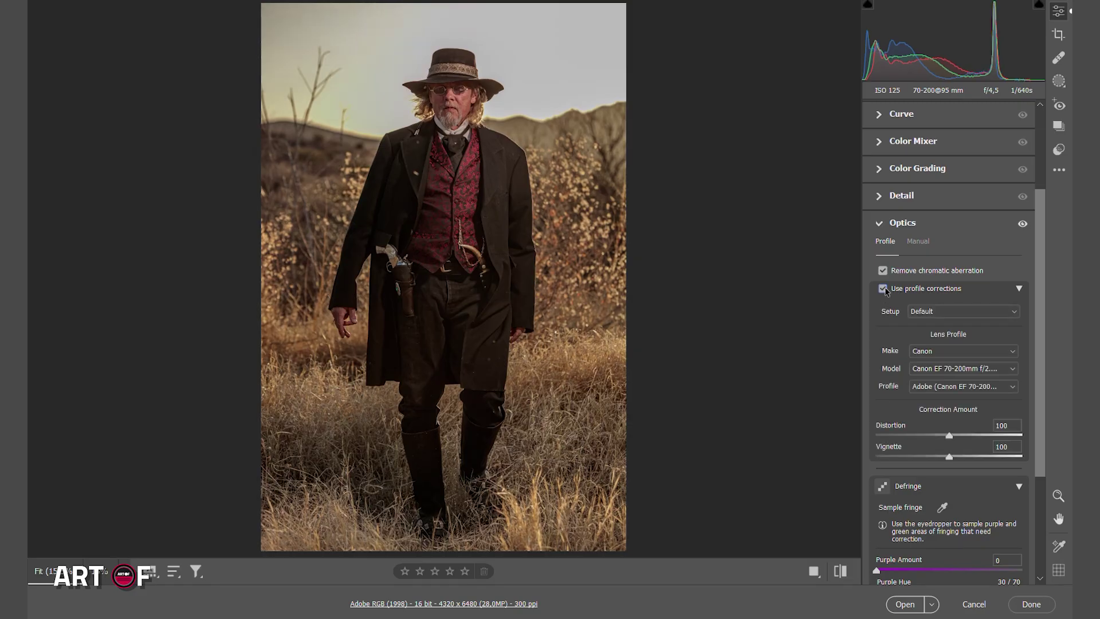
click(909, 225)
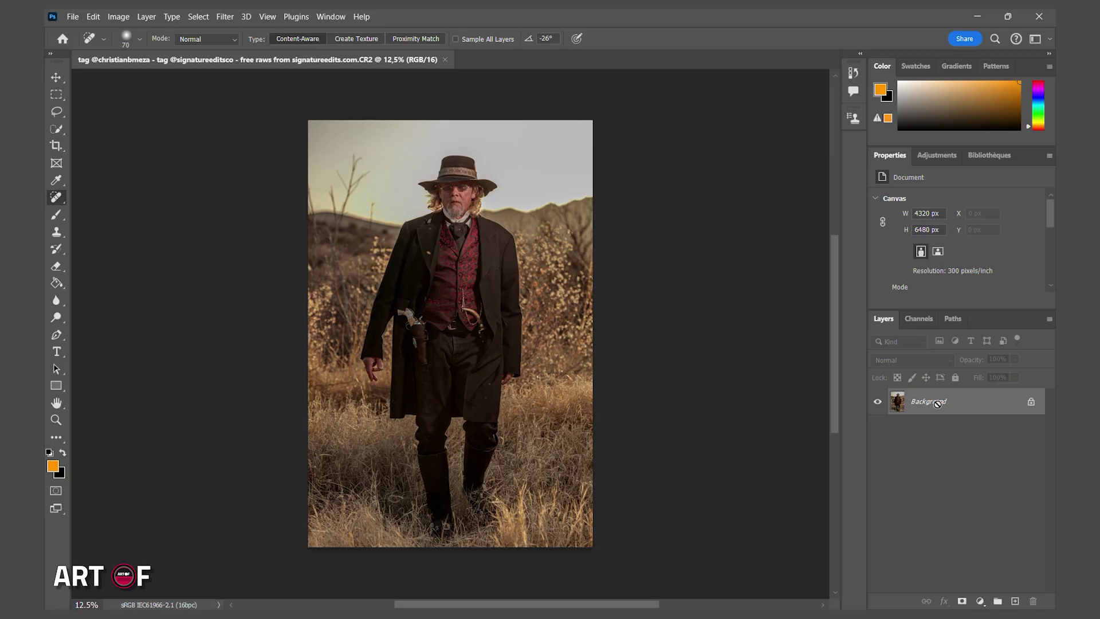
- Duplicate the Background layer and rename the copy as sky
key(ctrl+j)
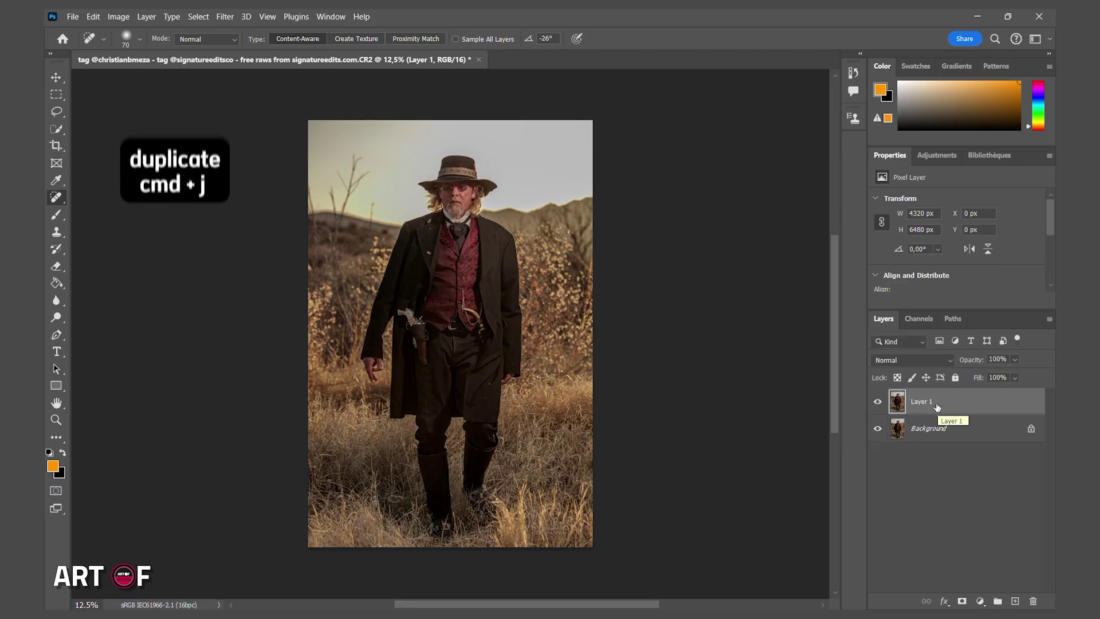
double_click(921, 401)
text(sk)
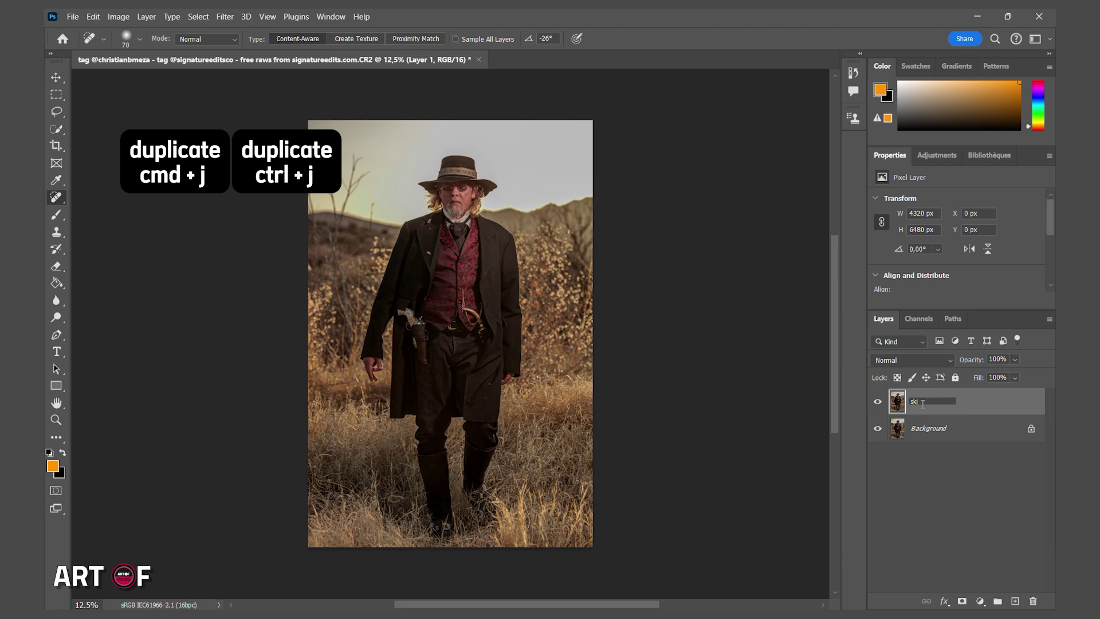
text(y)
key(Return)
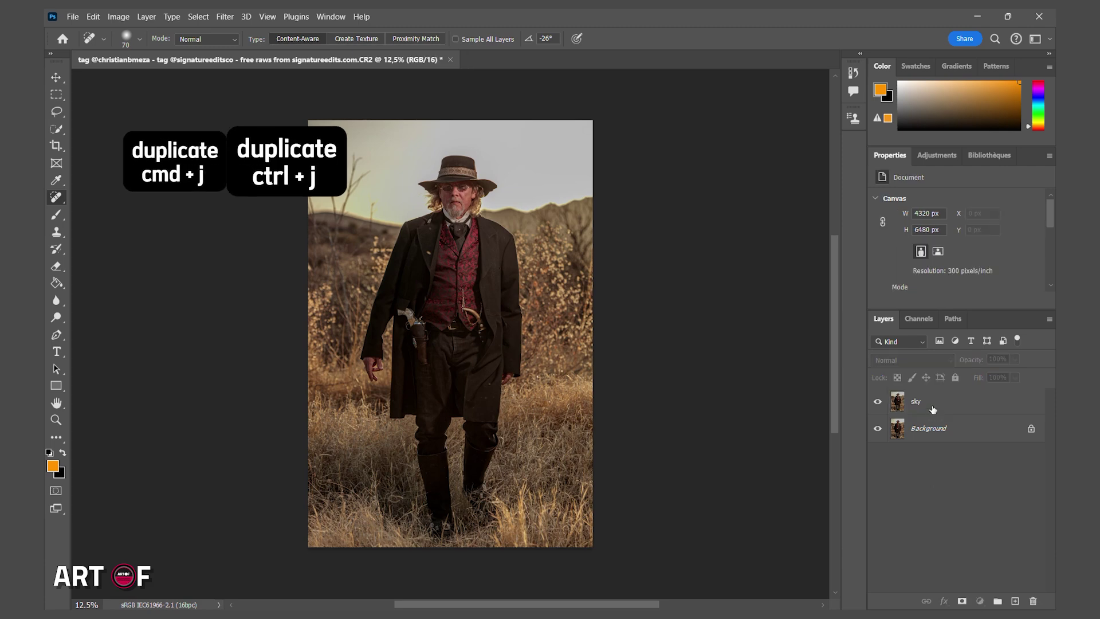
- Start Sky Replacement on the sky layer, browse the sky presets and keep the blue sky with wispy clouds
click(93, 17)
click(109, 353)
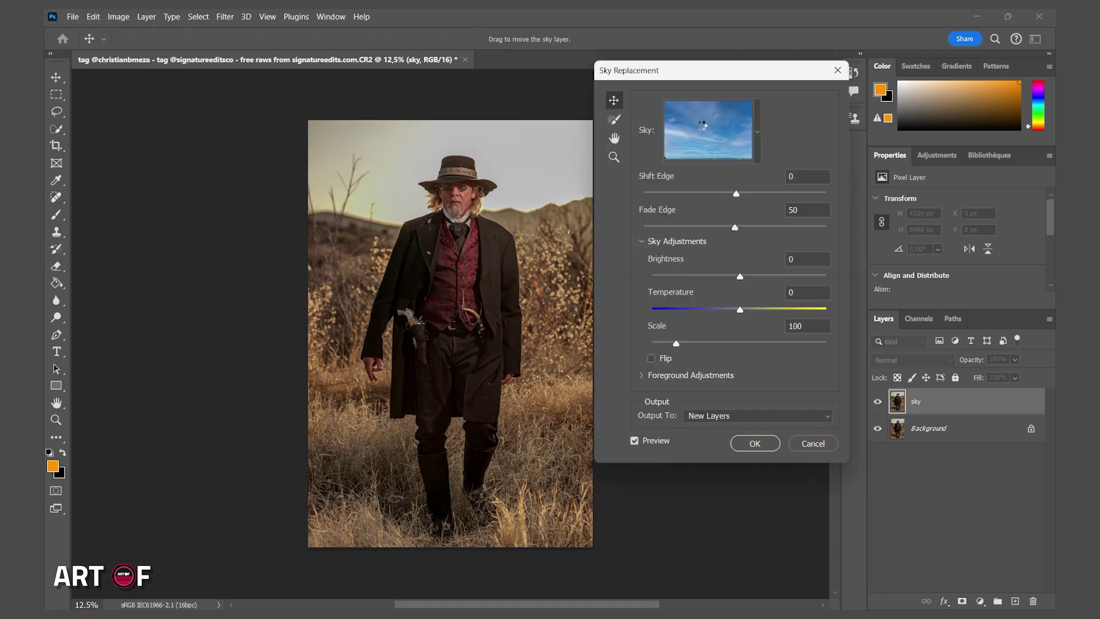
click(757, 131)
scroll(739, 274, up, 3)
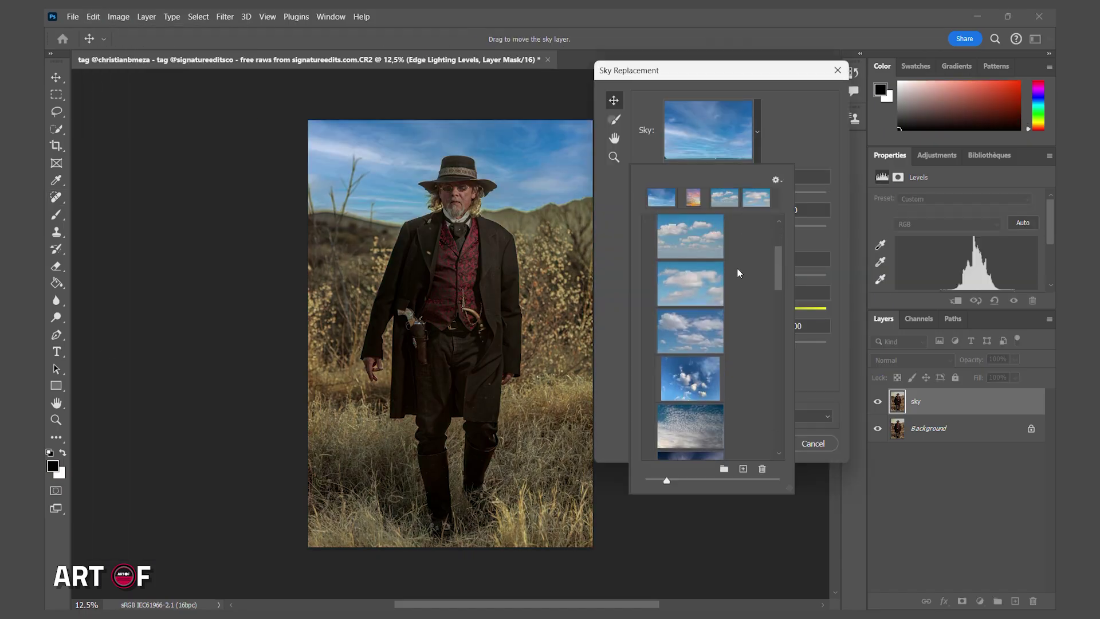
click(785, 144)
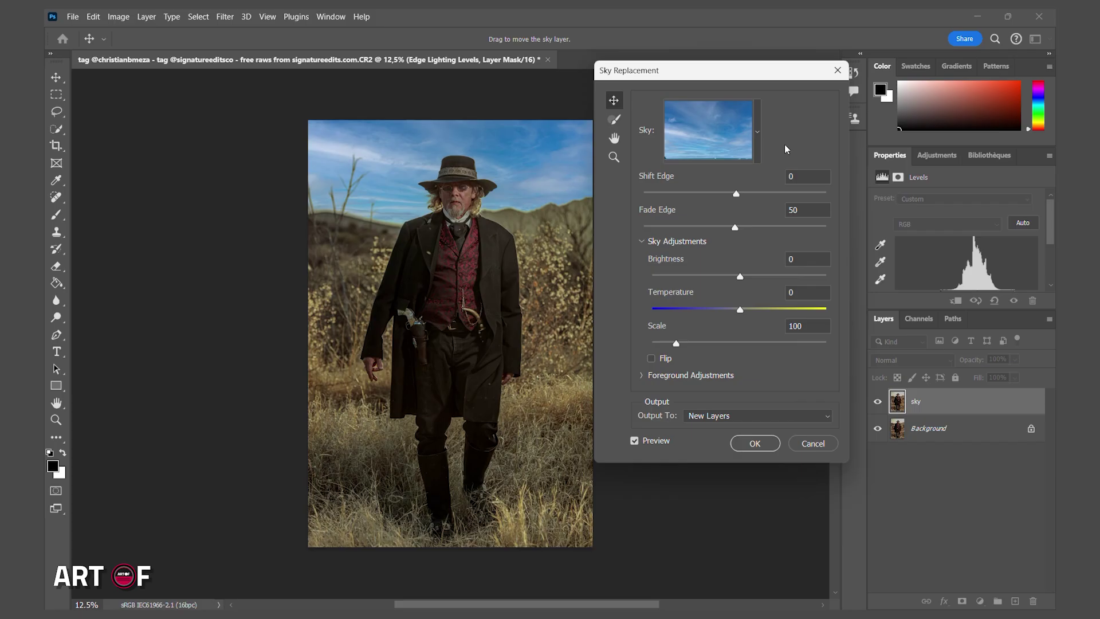
- Set the replacement sky's Temperature to 85, Scale to 136, Fade Edge to 61 and Shift Edge to -26, and apply it as new layers
drag(743, 310, 790, 311)
drag(737, 228, 755, 234)
drag(737, 194, 713, 195)
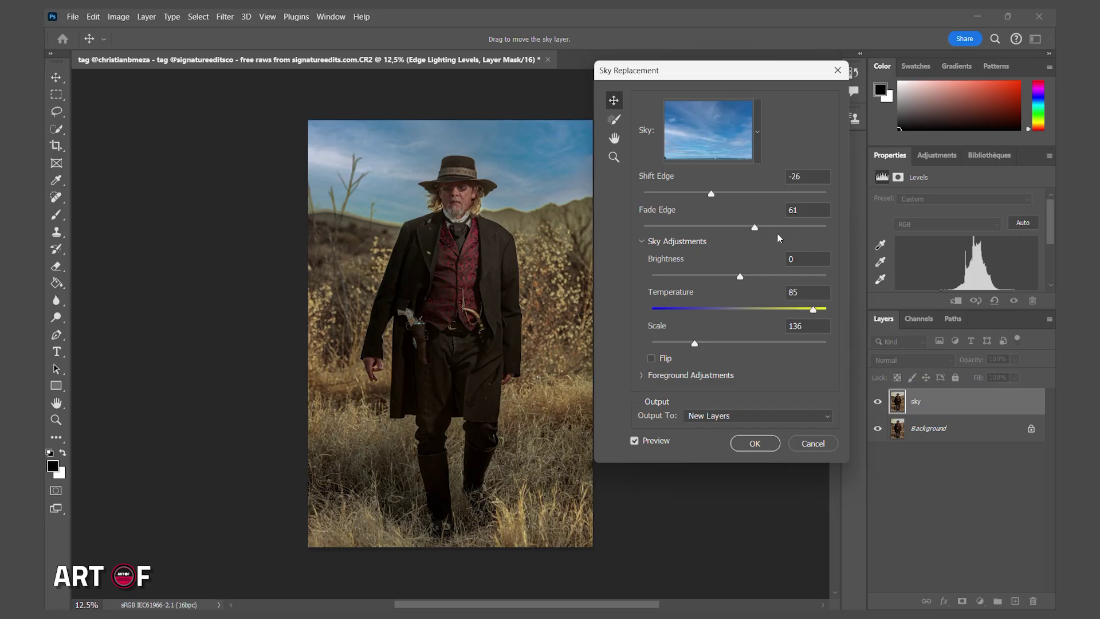
click(756, 443)
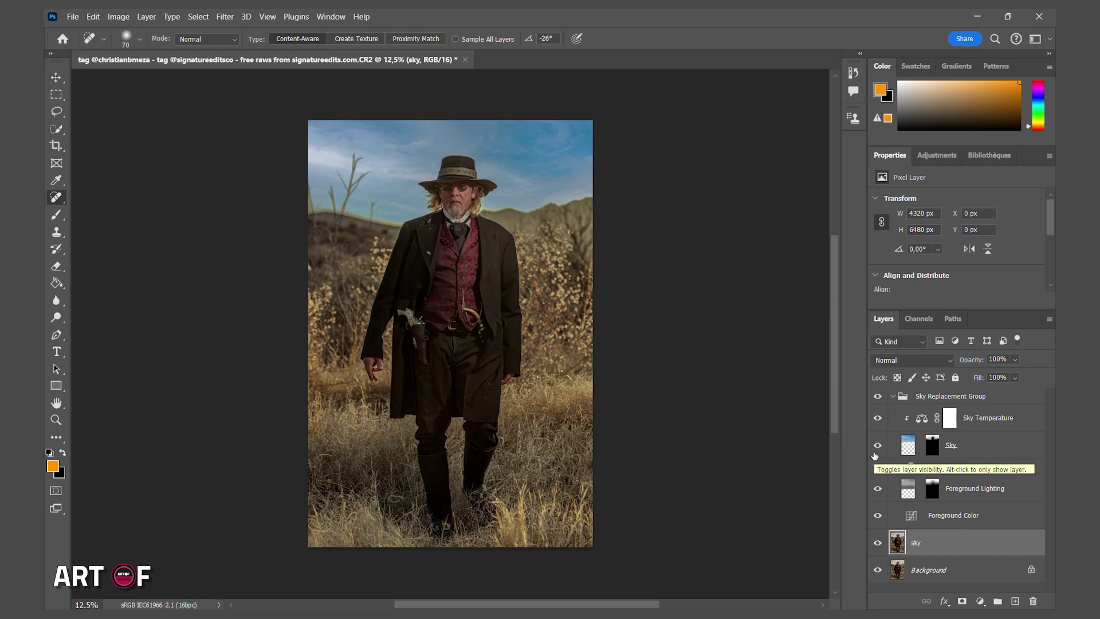
- Collapse the Sky Replacement Group and toggle its visibility to compare the photo with and without the new sky
click(892, 396)
click(878, 397)
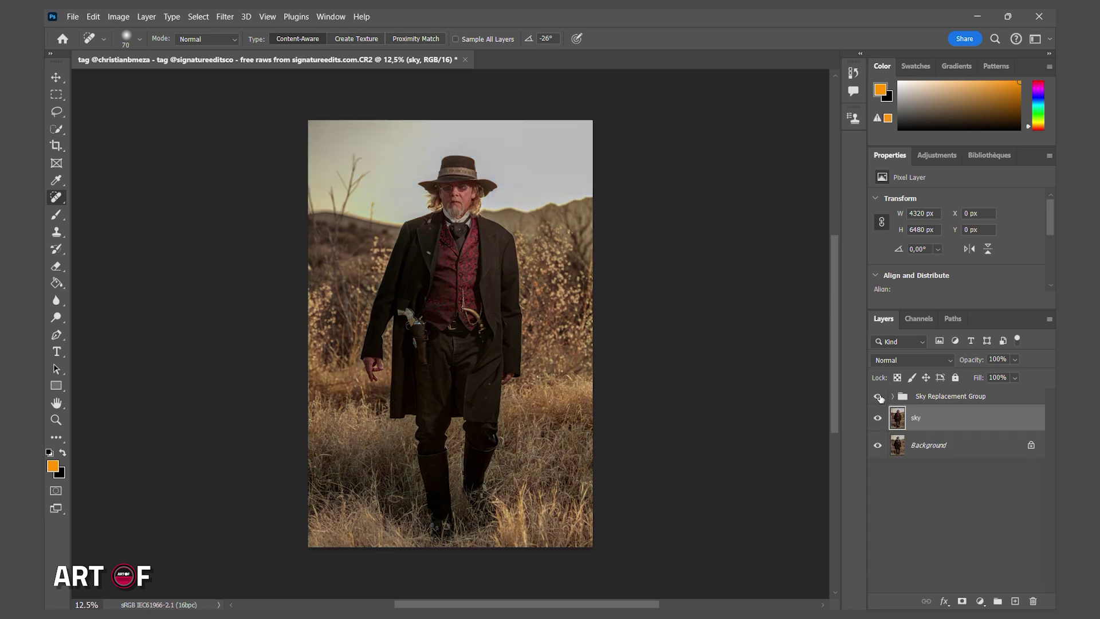
click(878, 397)
- Group the Sky Replacement Group with the sky layer and rename the new group as sky
shift+click(917, 397)
click(998, 601)
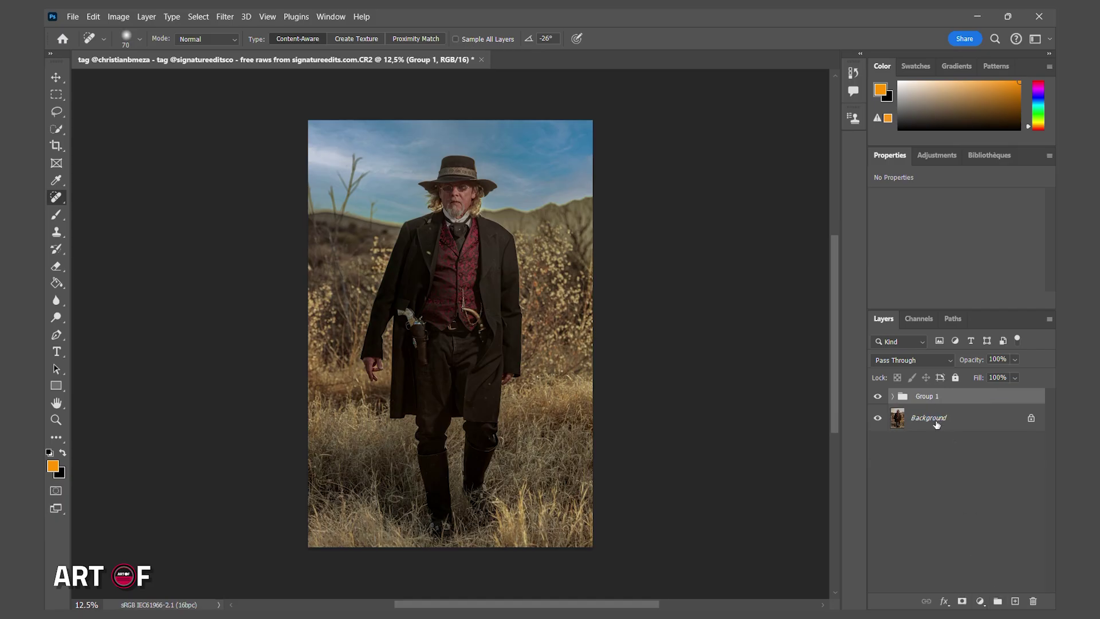
double_click(926, 396)
text(sky)
key(Return)
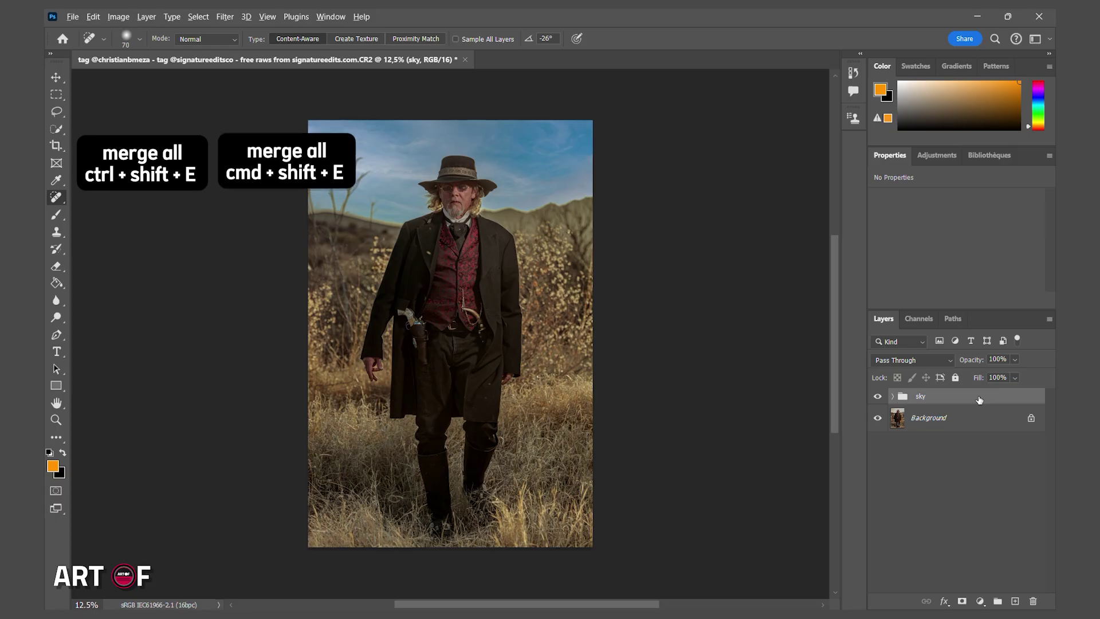
- Stamp all visible layers into a new merged layer above the sky group and rename it as BG
key(ctrl+shift+alt+e)
double_click(920, 401)
text(BG)
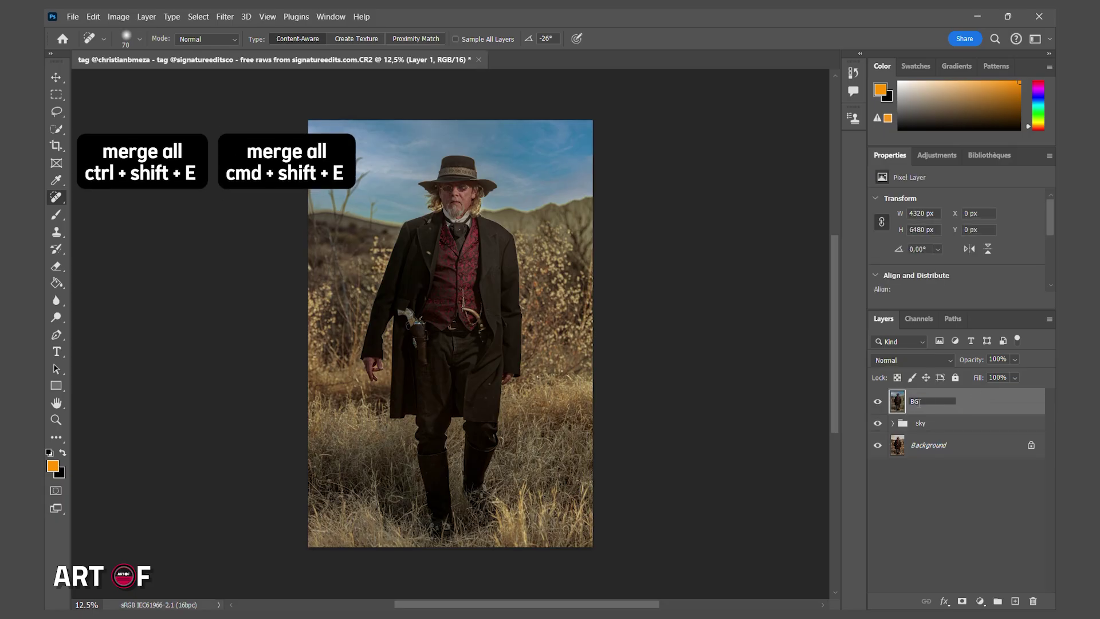
key(Return)
- Use Select Subject to select the man on the BG layer and copy him to a new layer
scroll(946, 264, down, 5)
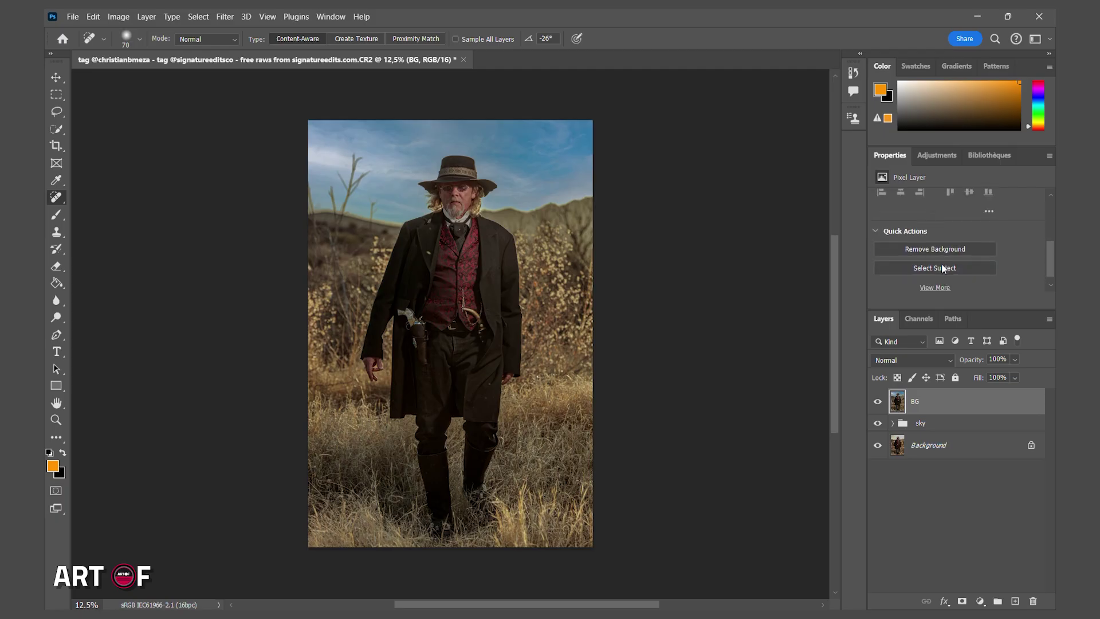
click(942, 267)
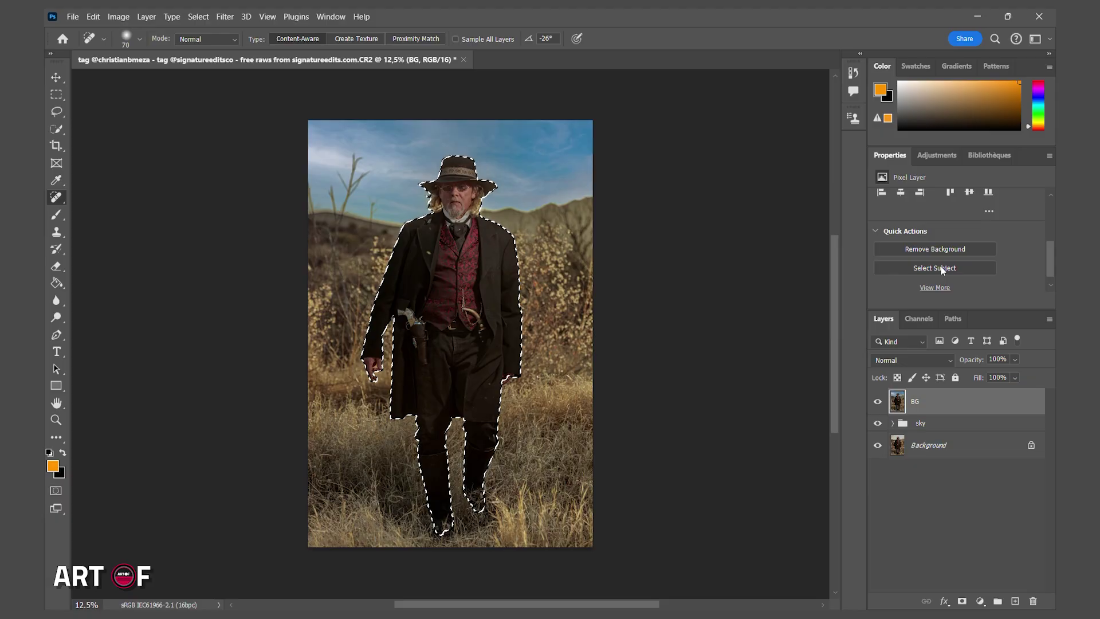
key(ctrl+j)
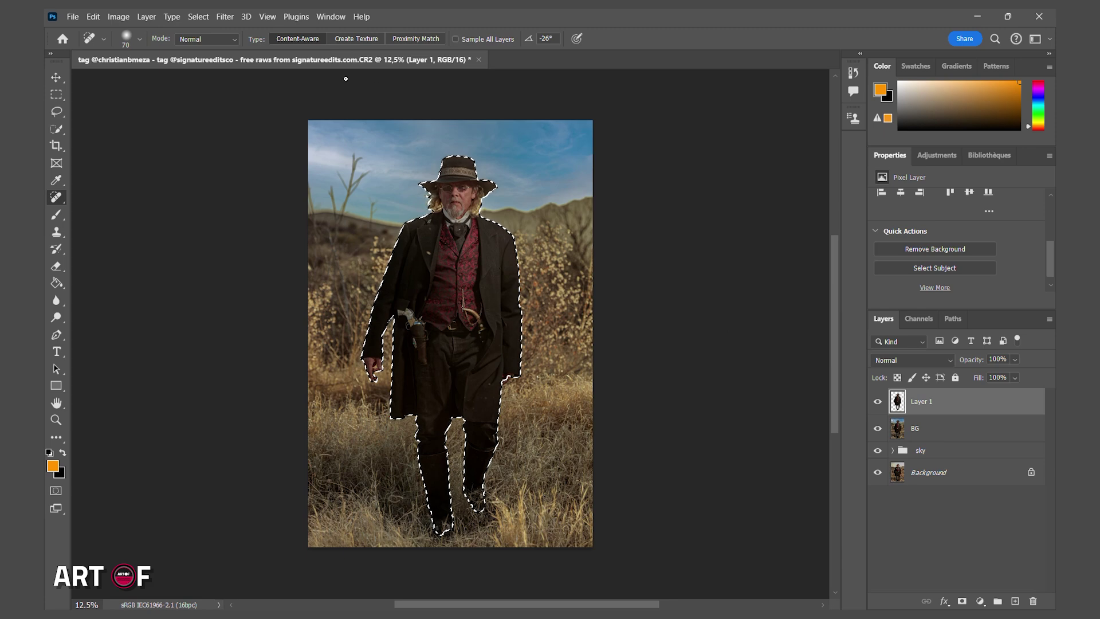
- Expand the selection around the man by 50 pixels
click(198, 17)
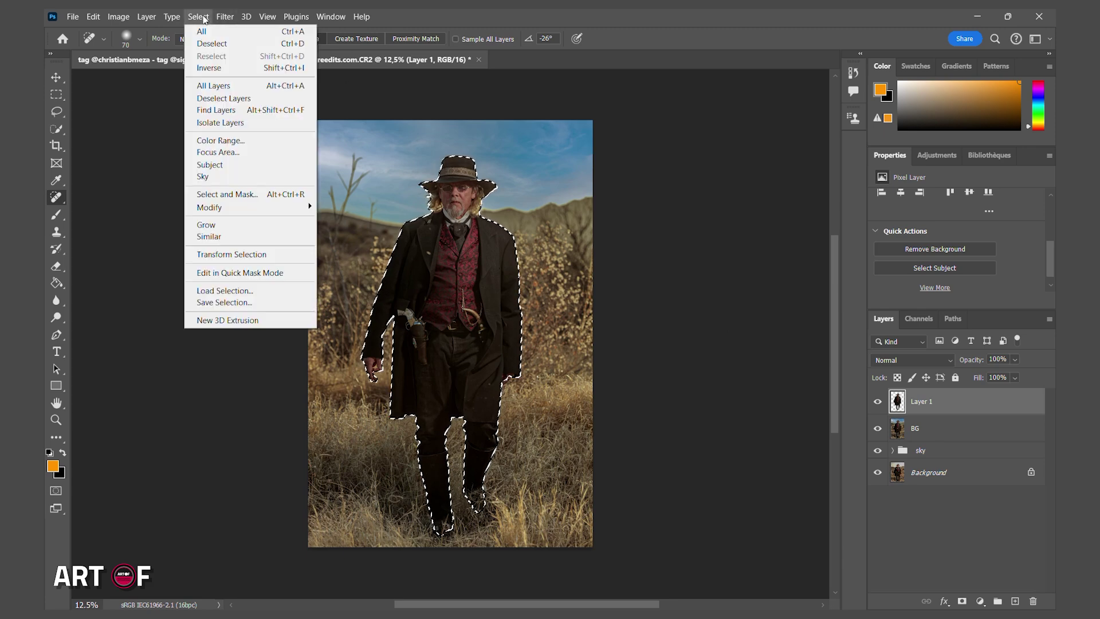
mouse_move(240, 207)
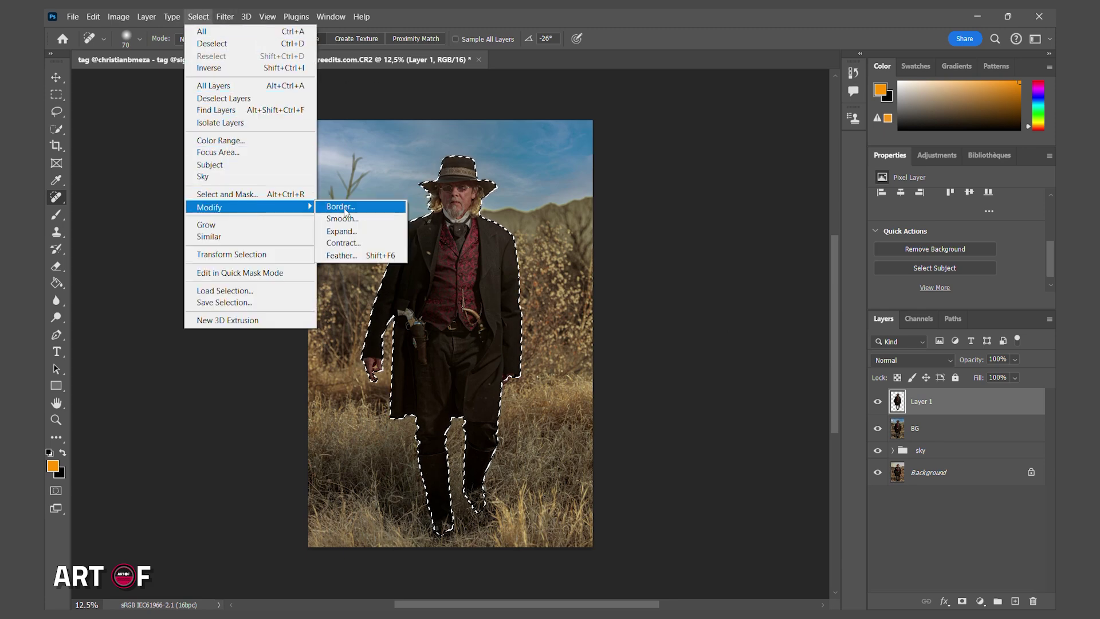
click(365, 228)
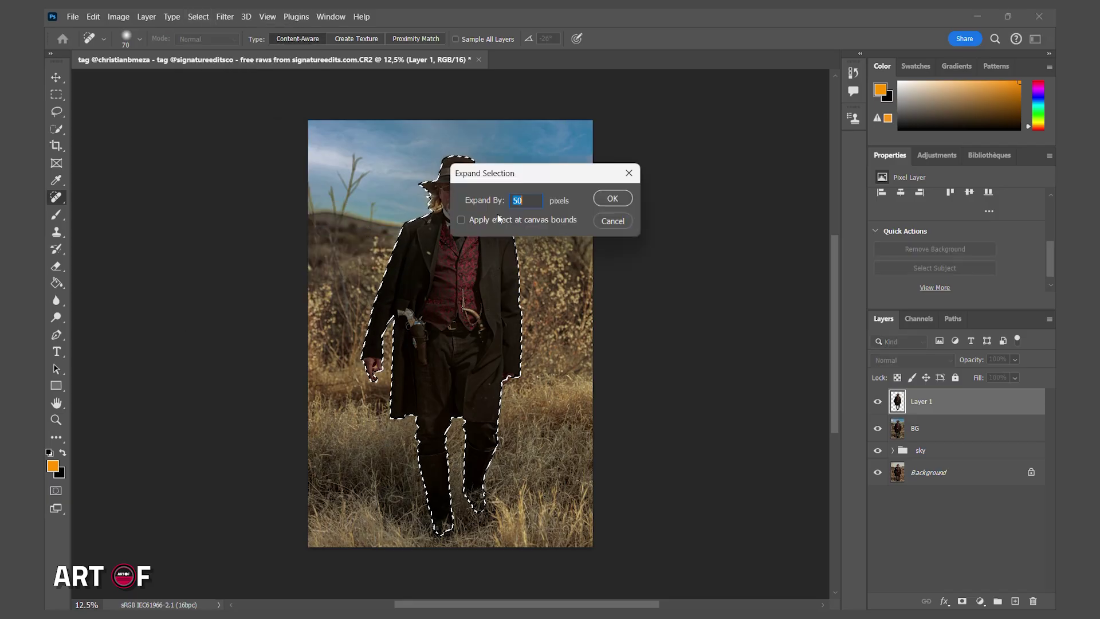
click(532, 197)
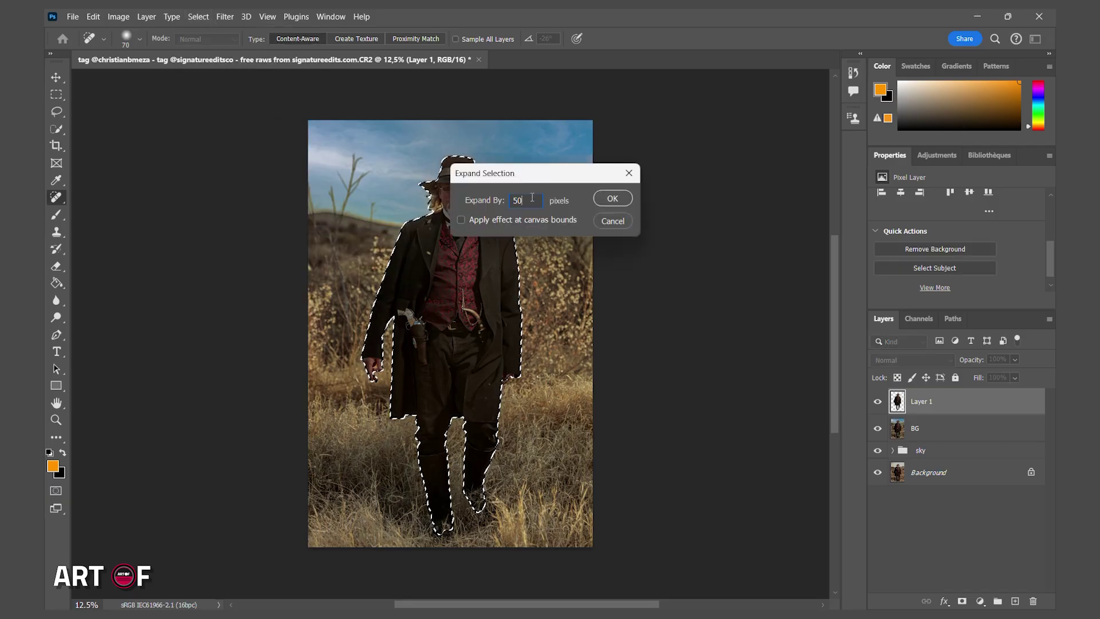
key(Return)
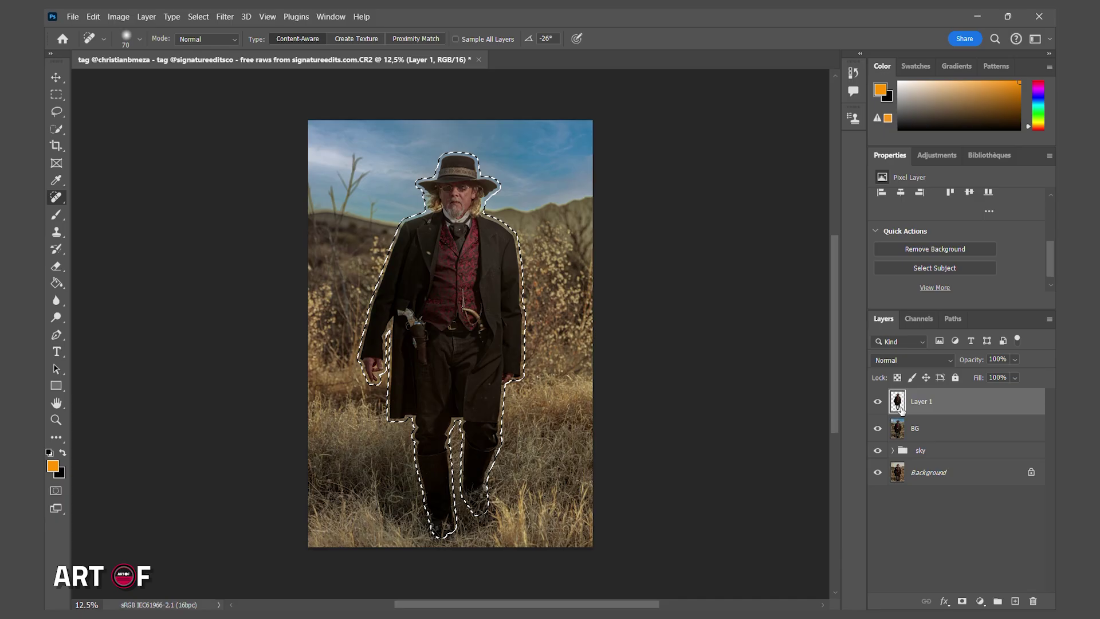
- Remove the man from the BG layer with a Content-Aware fill of the expanded selection, and deselect
key(alt+bracketleft)
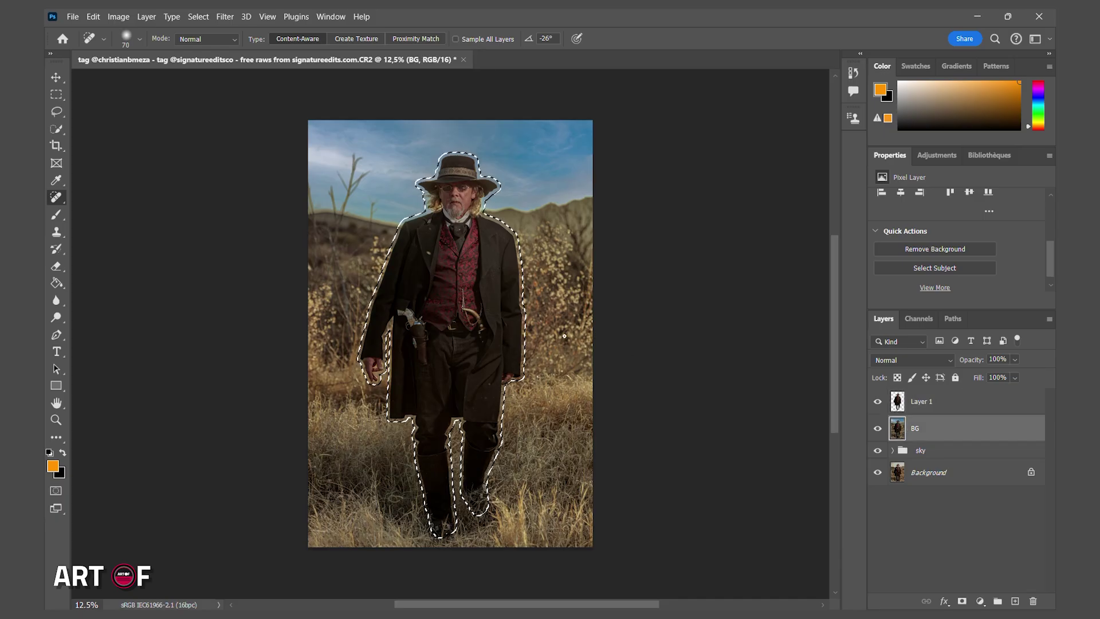
key(m)
right_click(466, 291)
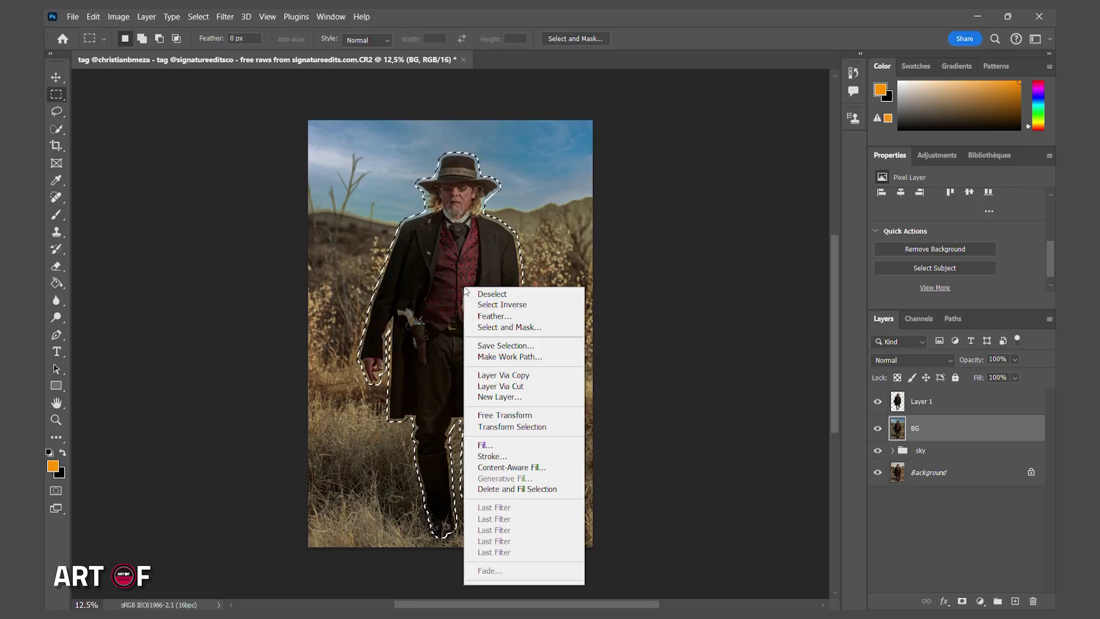
click(488, 445)
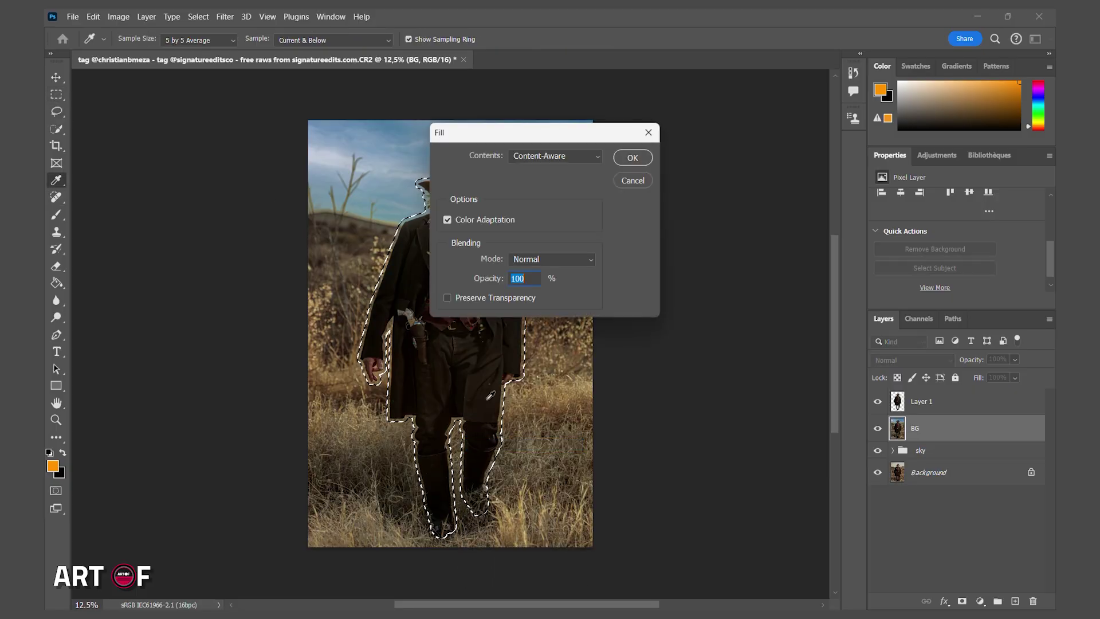
click(633, 158)
key(m)
key(ctrl+d)
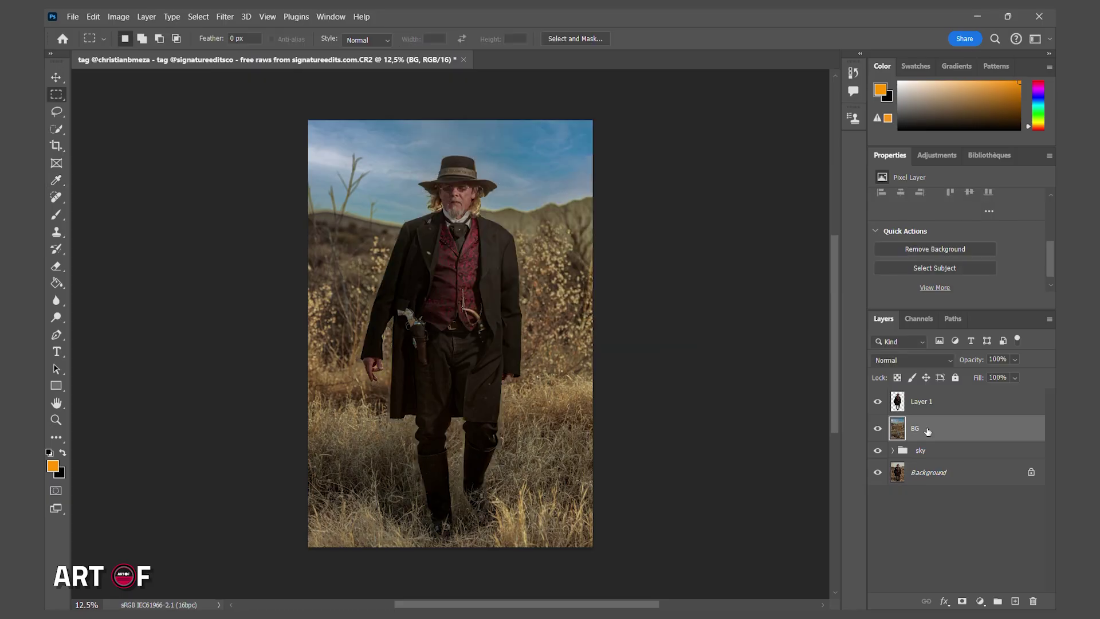
- Convert the BG layer to a smart object and start a Tilt-Shift blur on it from the Blur Gallery
right_click(928, 432)
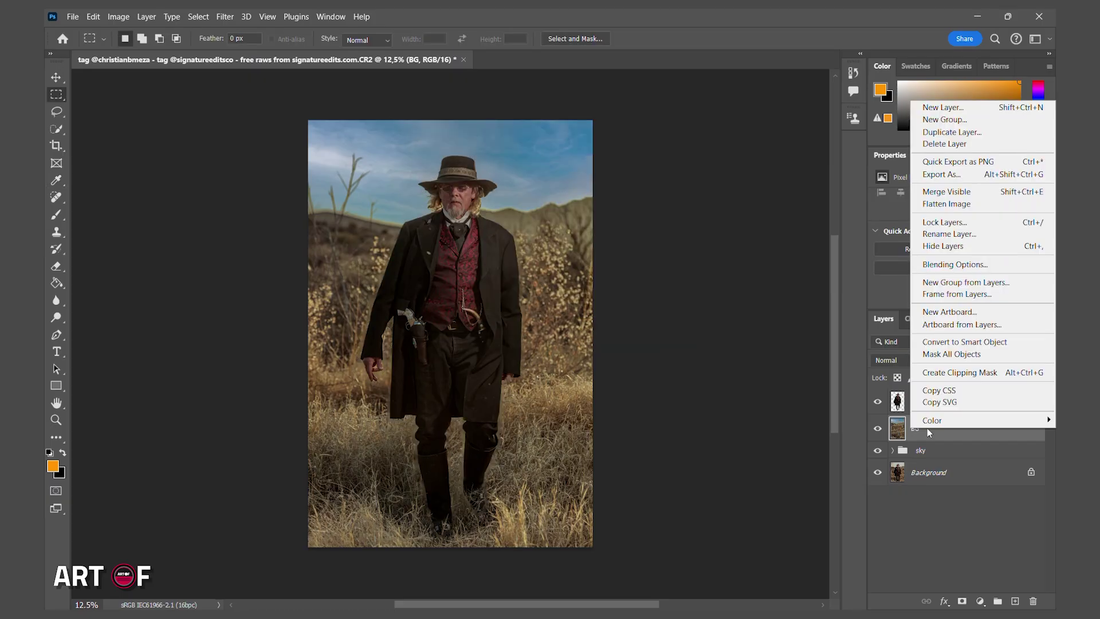
click(952, 342)
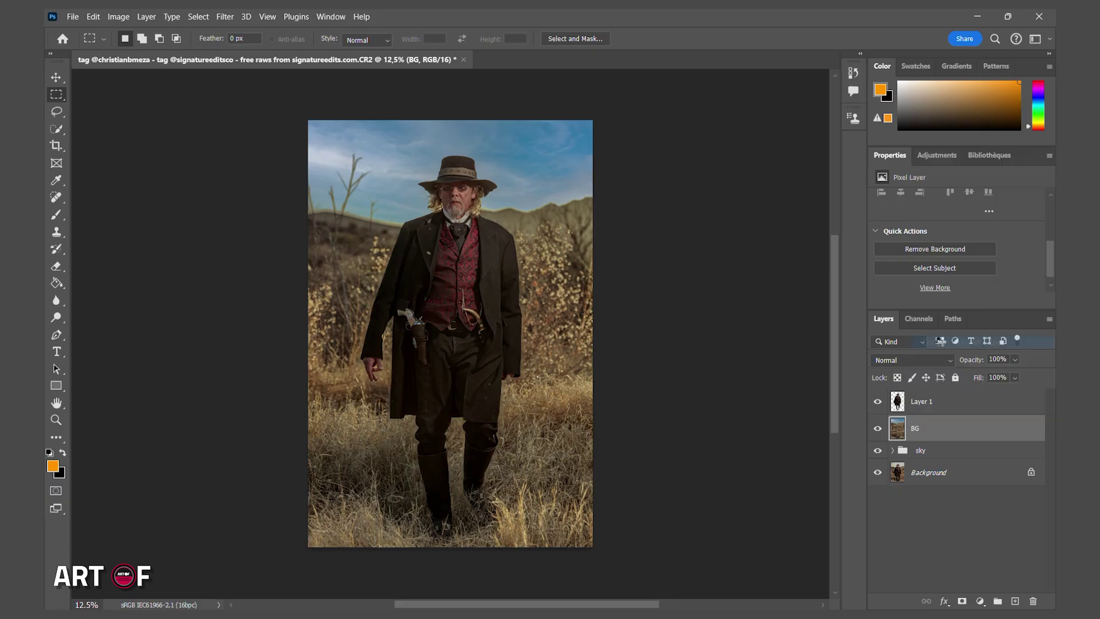
click(224, 16)
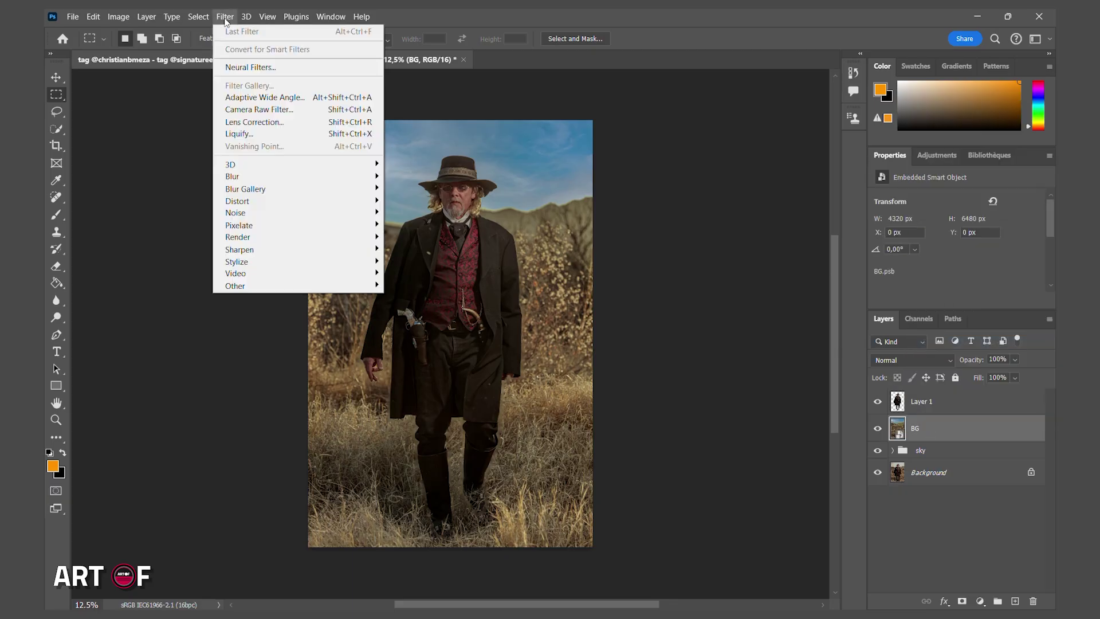
mouse_move(235, 193)
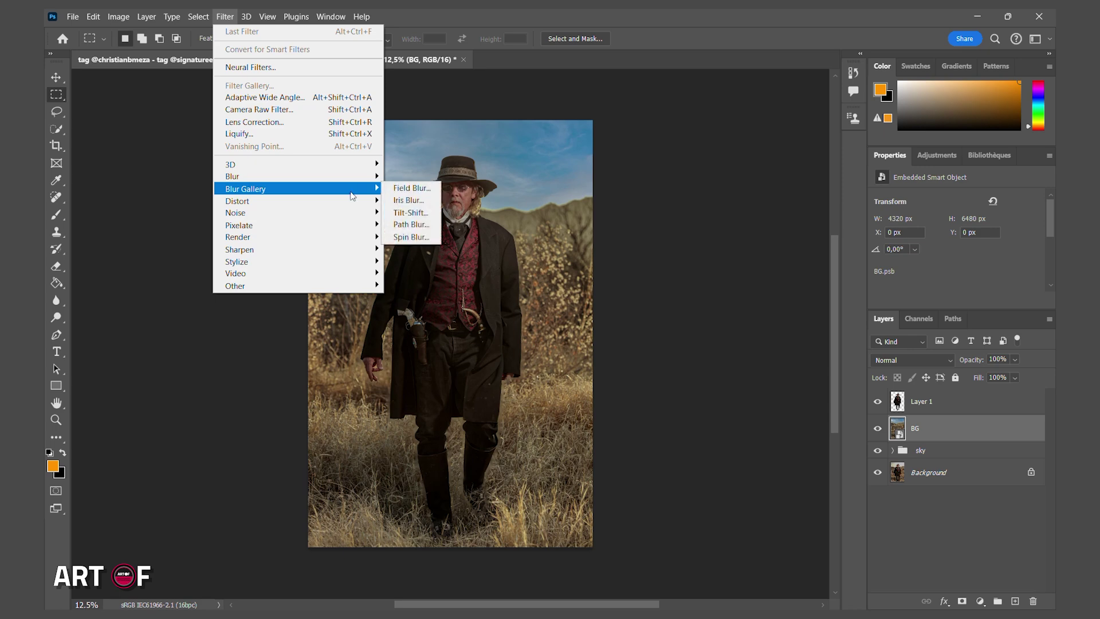
click(400, 213)
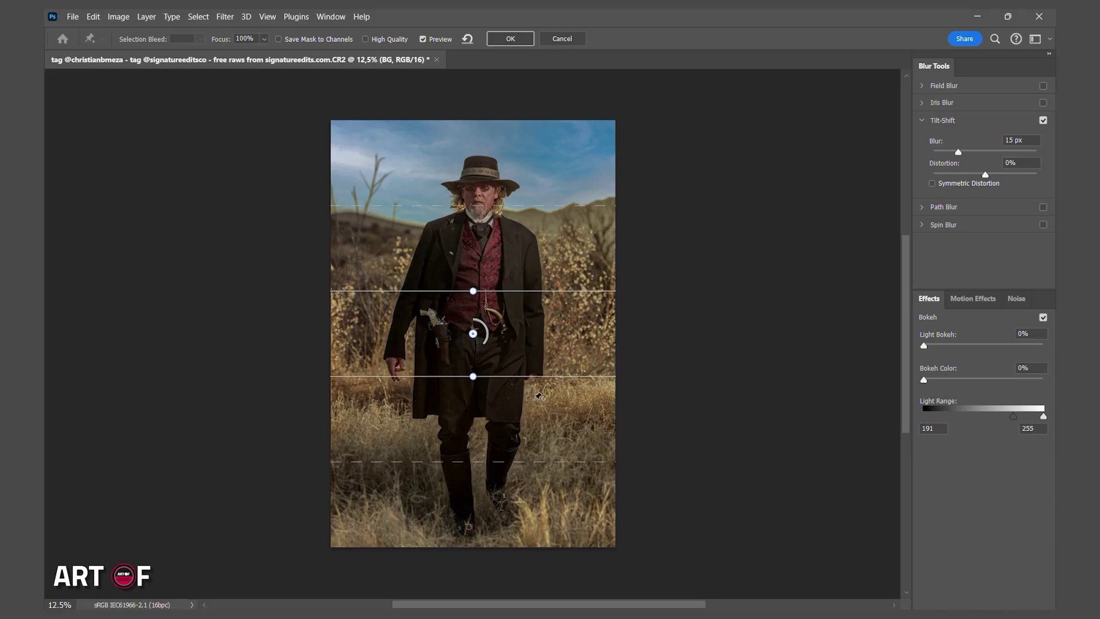
- Reposition the Tilt-Shift lines so the sharp zone runs from the man's waist to just below his coat, with a shorter upper transition
drag(537, 376, 538, 405)
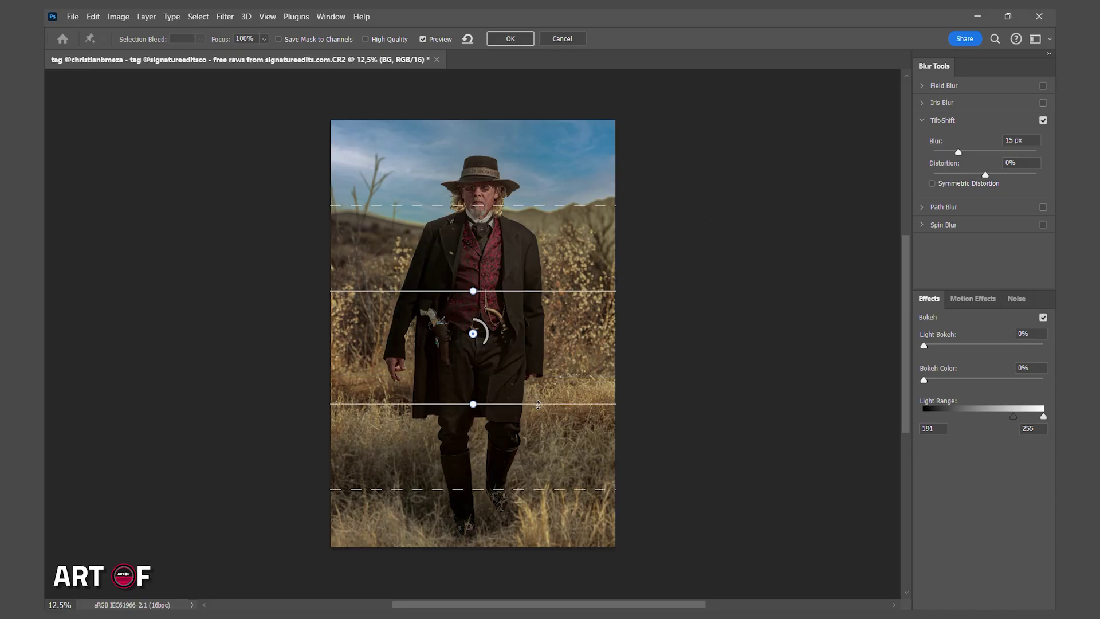
drag(539, 205, 539, 248)
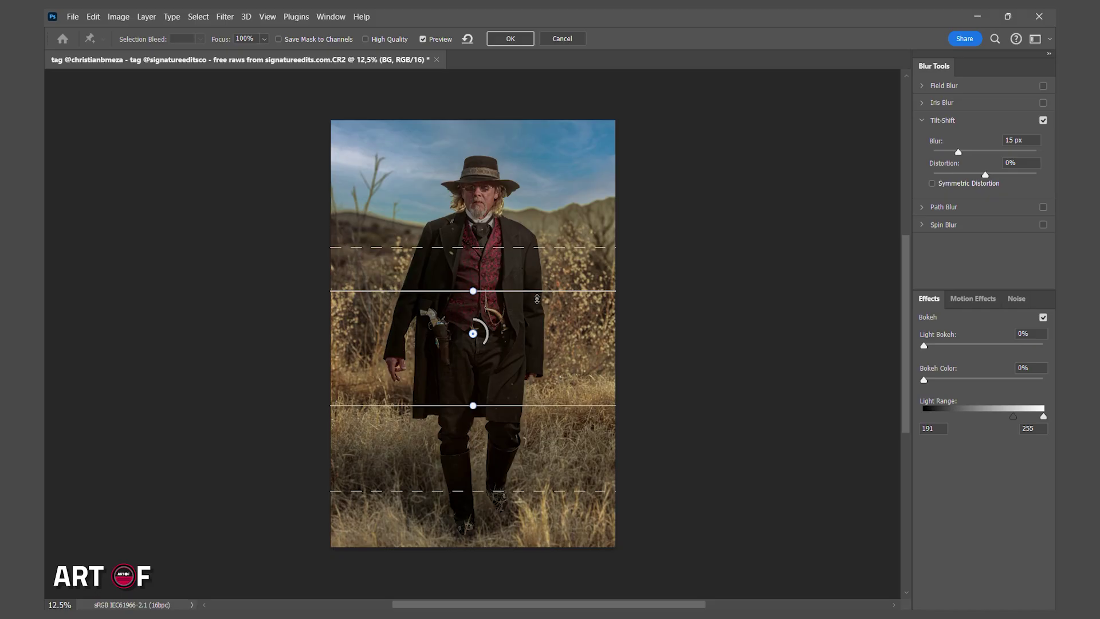
drag(537, 293, 521, 333)
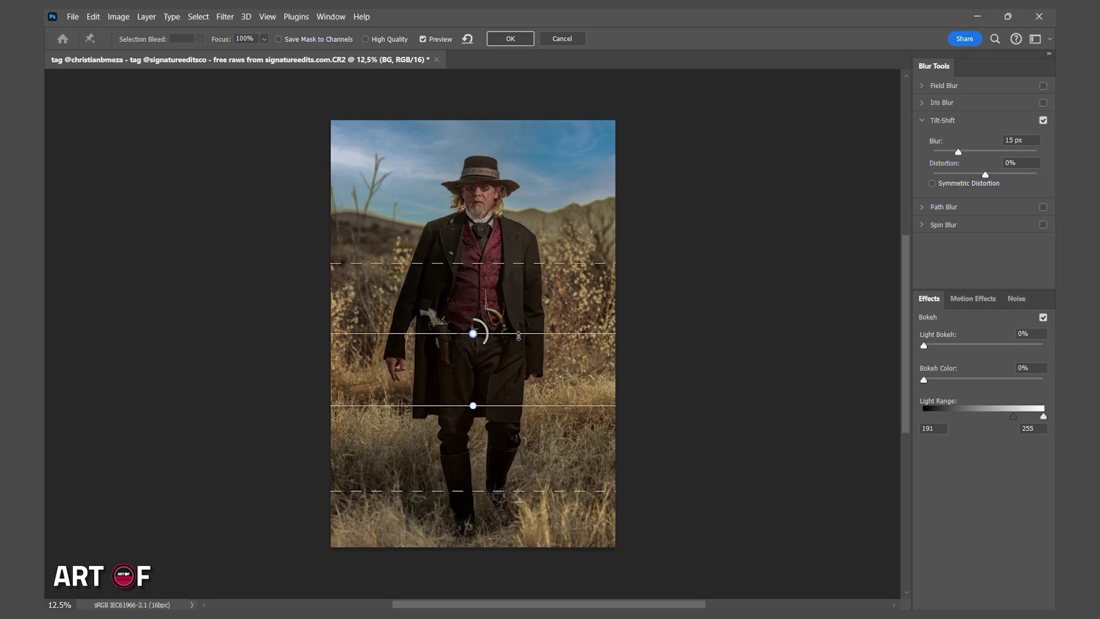
drag(517, 402, 517, 425)
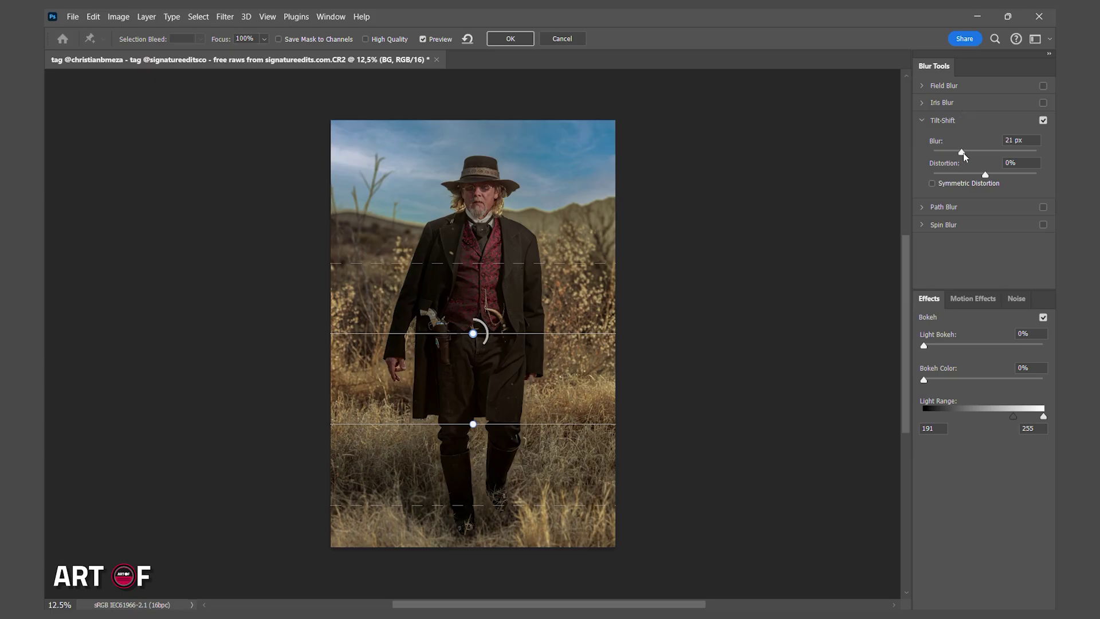
- Raise the Tilt-Shift blur to about 50 px, increase the distortion slightly and apply the filter
mouse_move(984, 153)
mouse_down()
mouse_move(997, 152)
mouse_move(982, 153)
mouse_up()
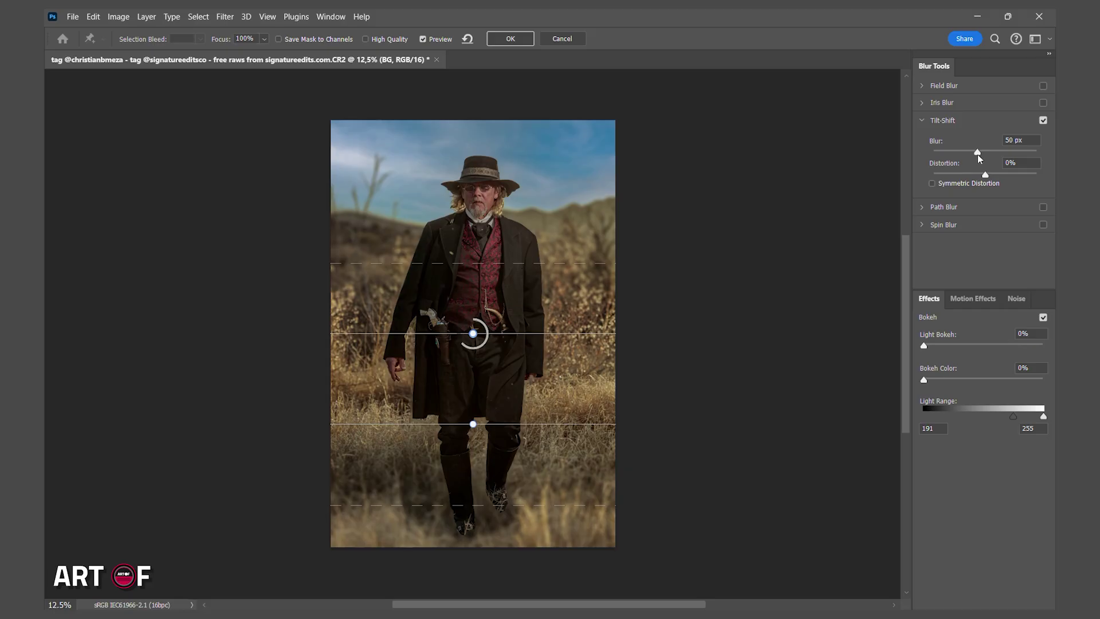
drag(986, 175, 1000, 174)
click(509, 38)
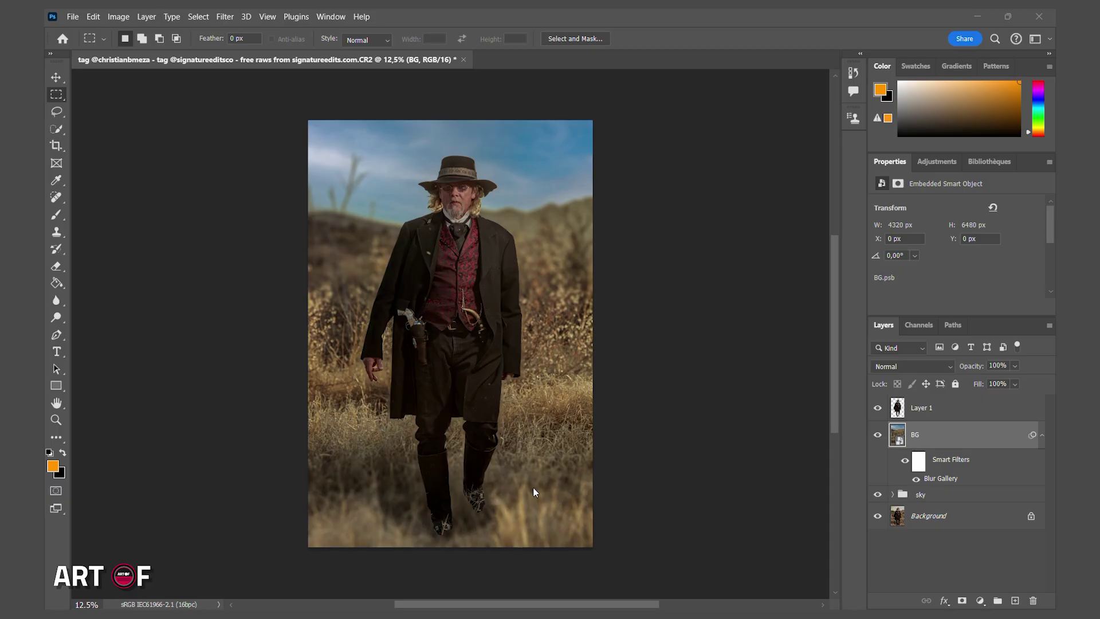
- Draw a linear gradient with the Noir, blanc preset on BG's smart filter mask, from the man's boots up to his hips
click(919, 461)
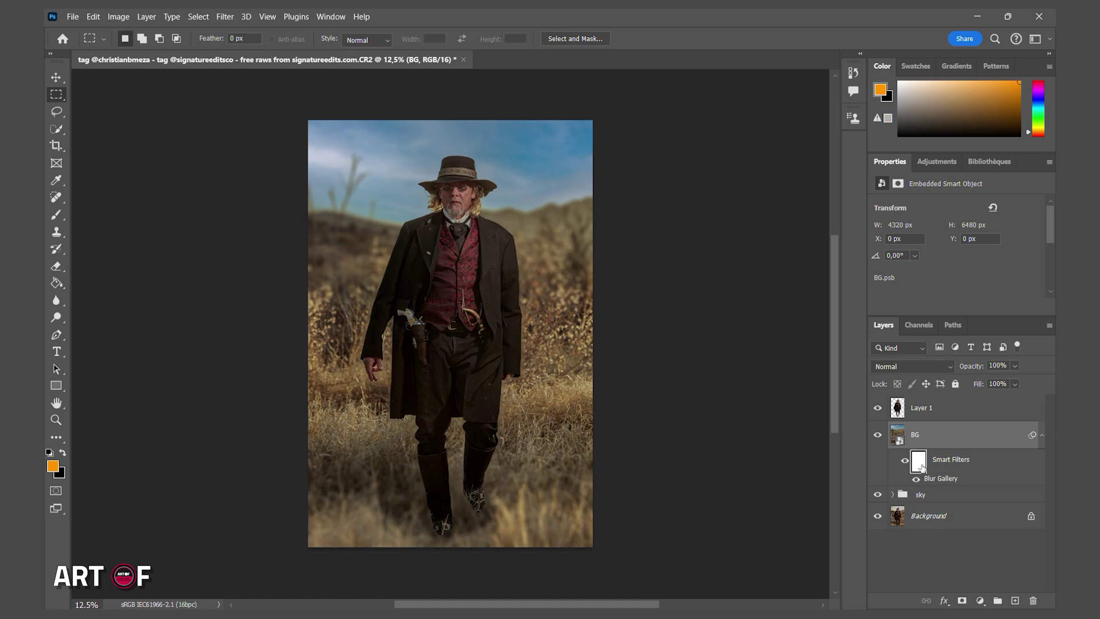
right_click(64, 287)
click(103, 283)
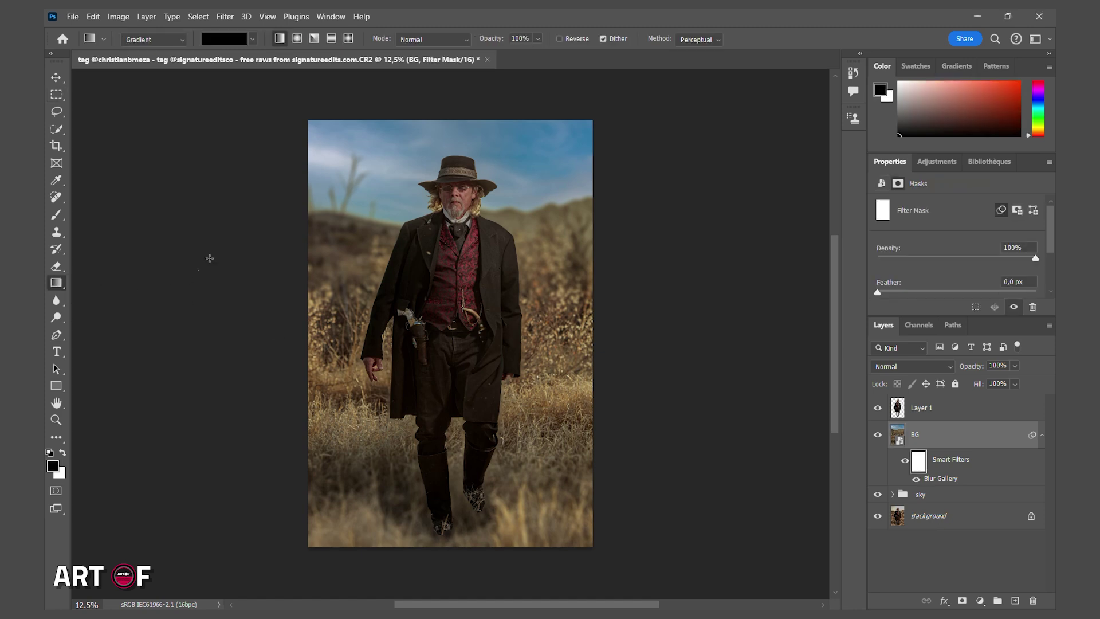
click(252, 39)
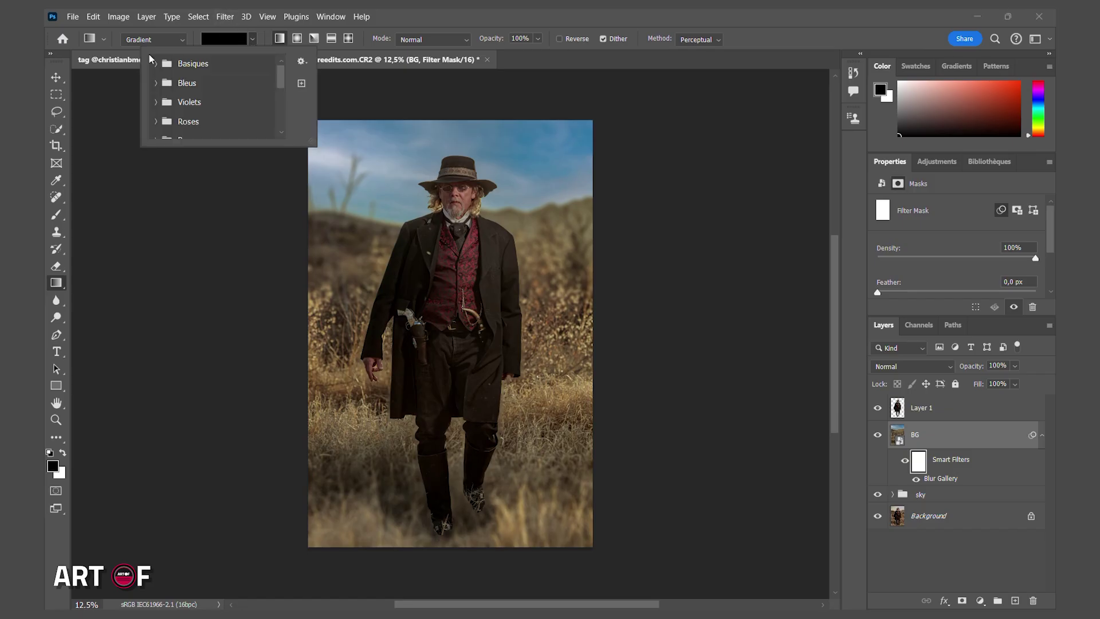
click(155, 70)
click(201, 128)
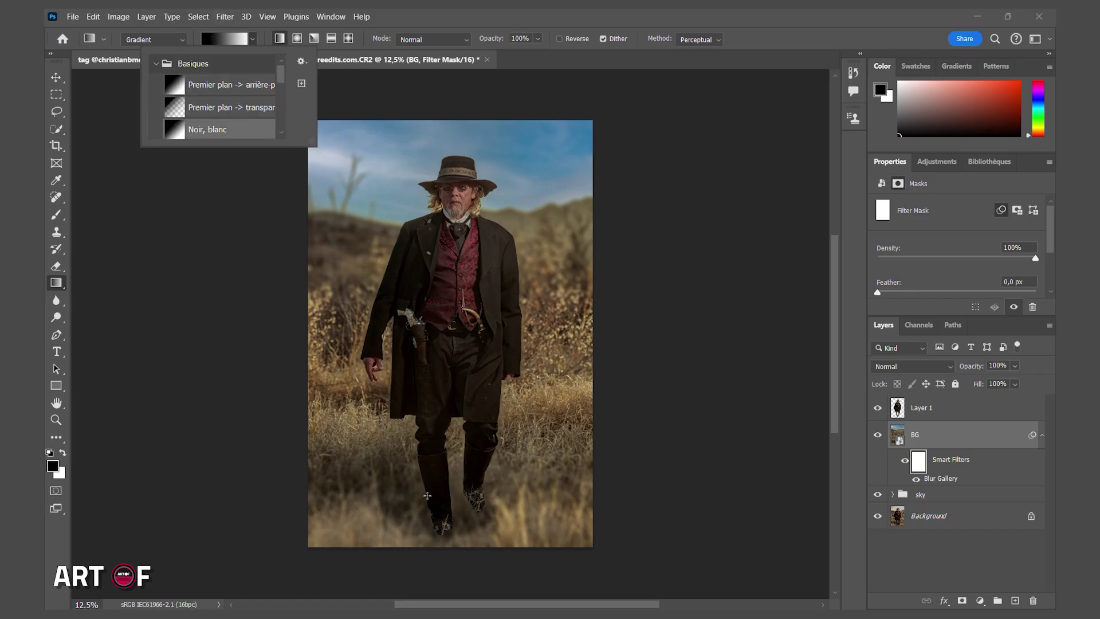
click(272, 48)
drag(471, 530, 474, 360)
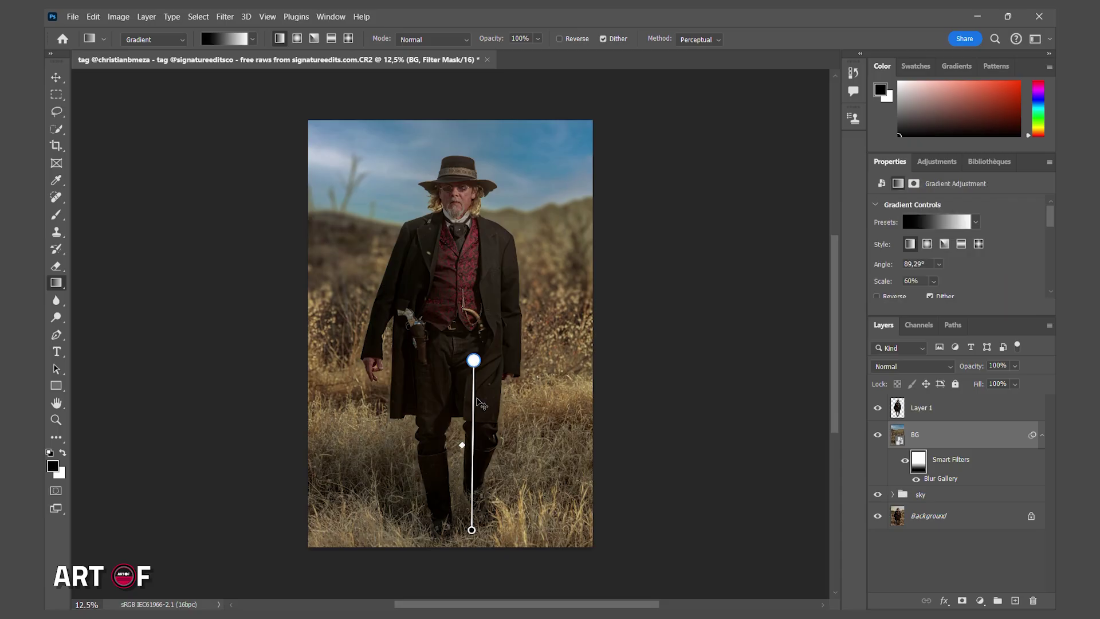
- Compare the image with BG hidden and shown, and shift both ends of the filter mask gradient upward
click(878, 436)
click(878, 435)
click(879, 435)
click(879, 436)
drag(473, 524, 473, 483)
drag(473, 313, 471, 305)
key(v)
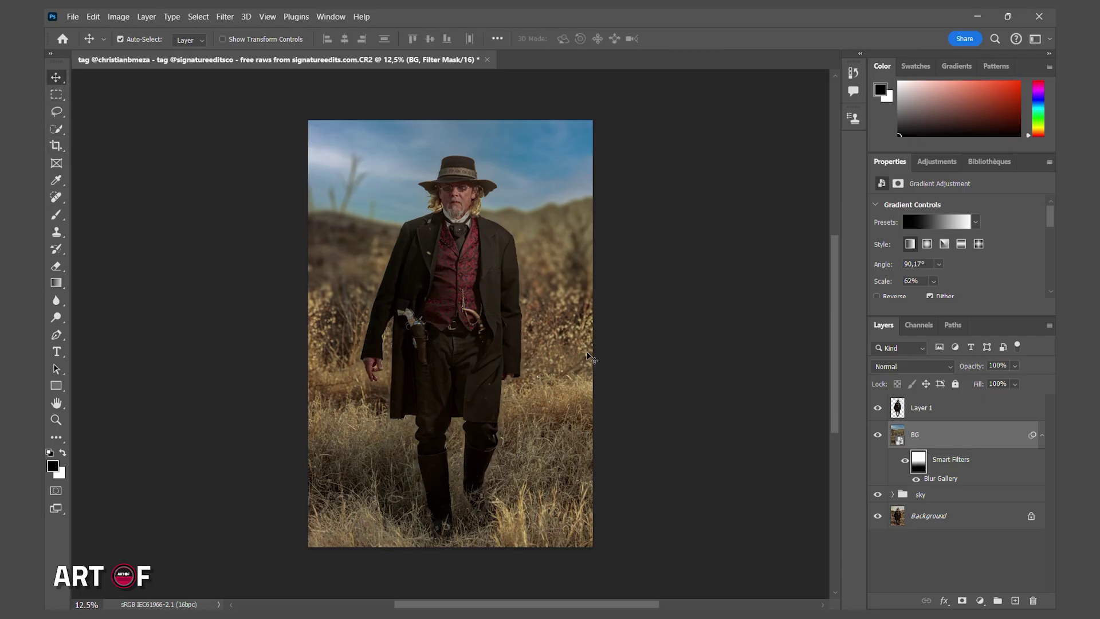
- Add a new empty layer directly above BG and set the foreground colour to golden orange ffaa05
click(915, 436)
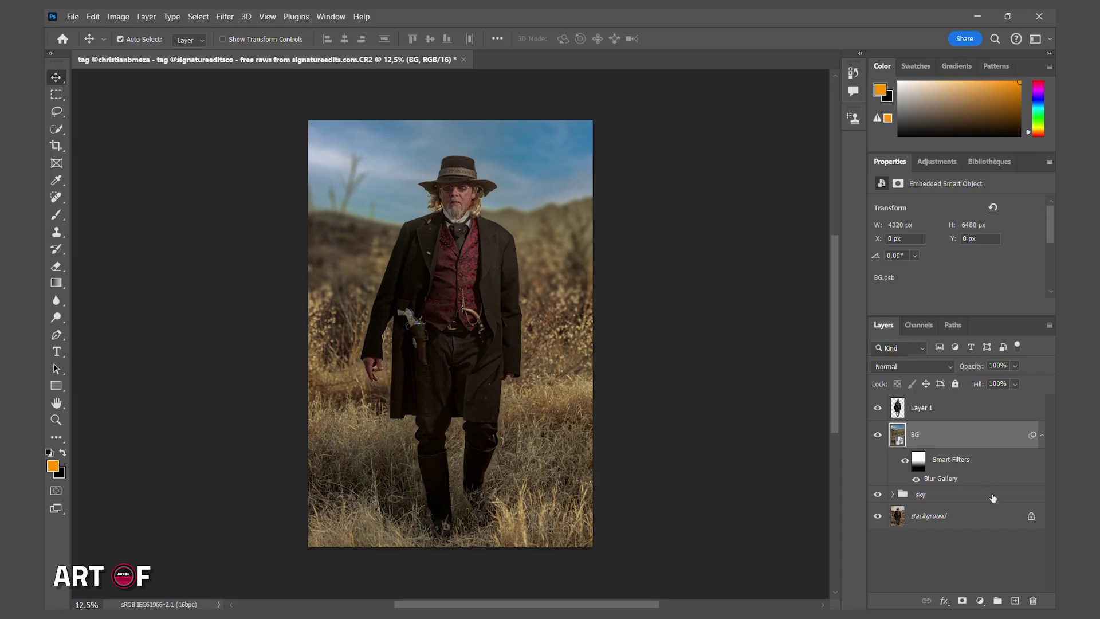
click(1015, 600)
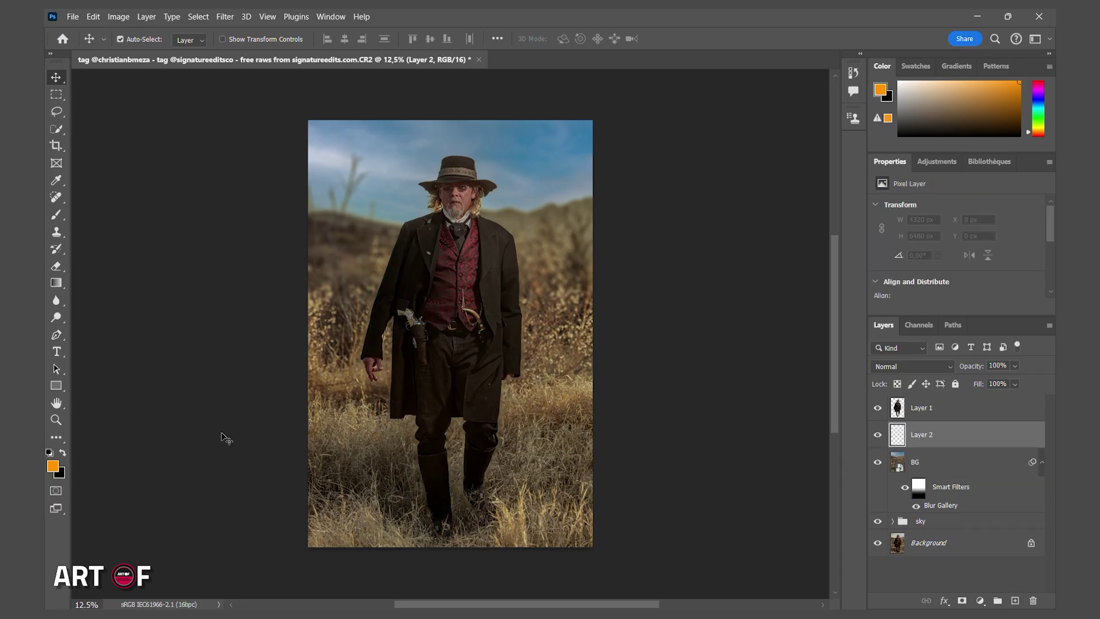
click(53, 466)
click(678, 431)
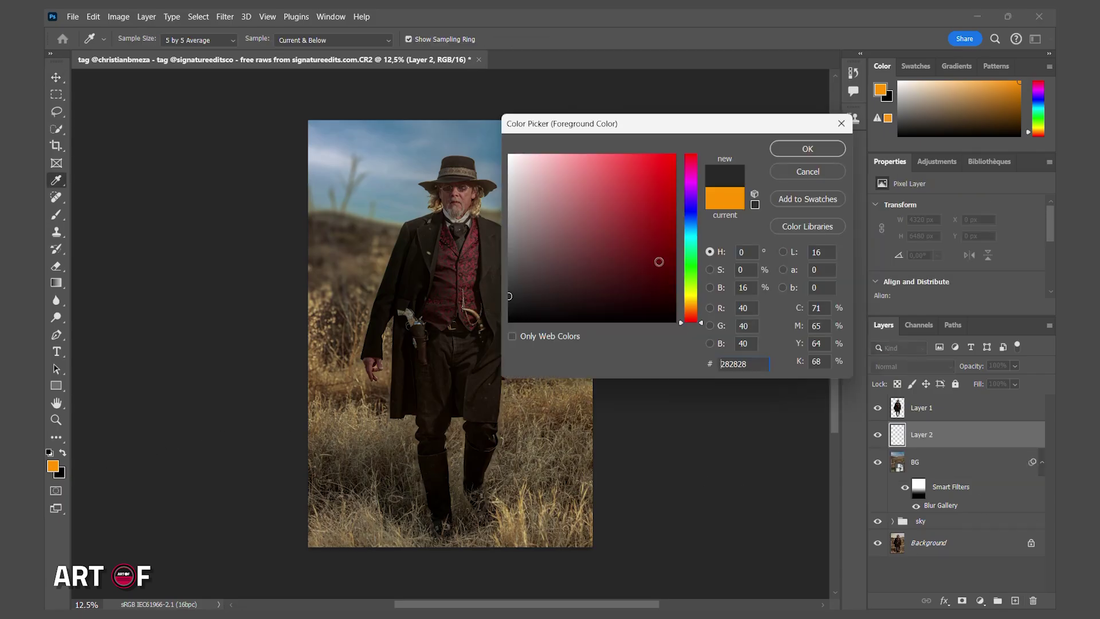
drag(682, 324, 682, 301)
drag(638, 239, 675, 153)
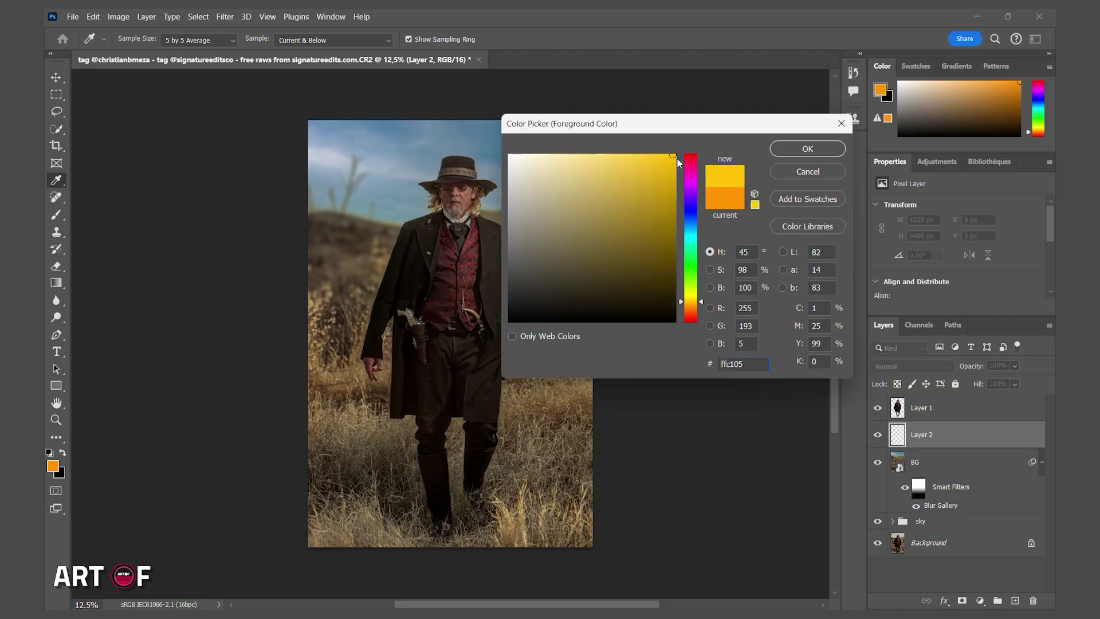
drag(689, 308, 688, 311)
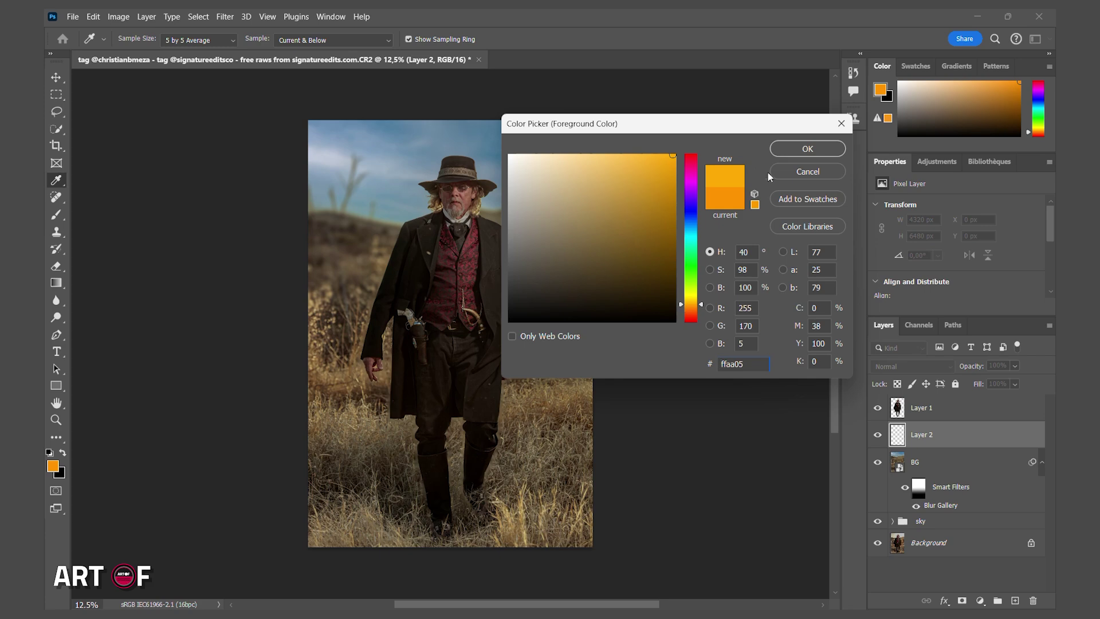
click(796, 151)
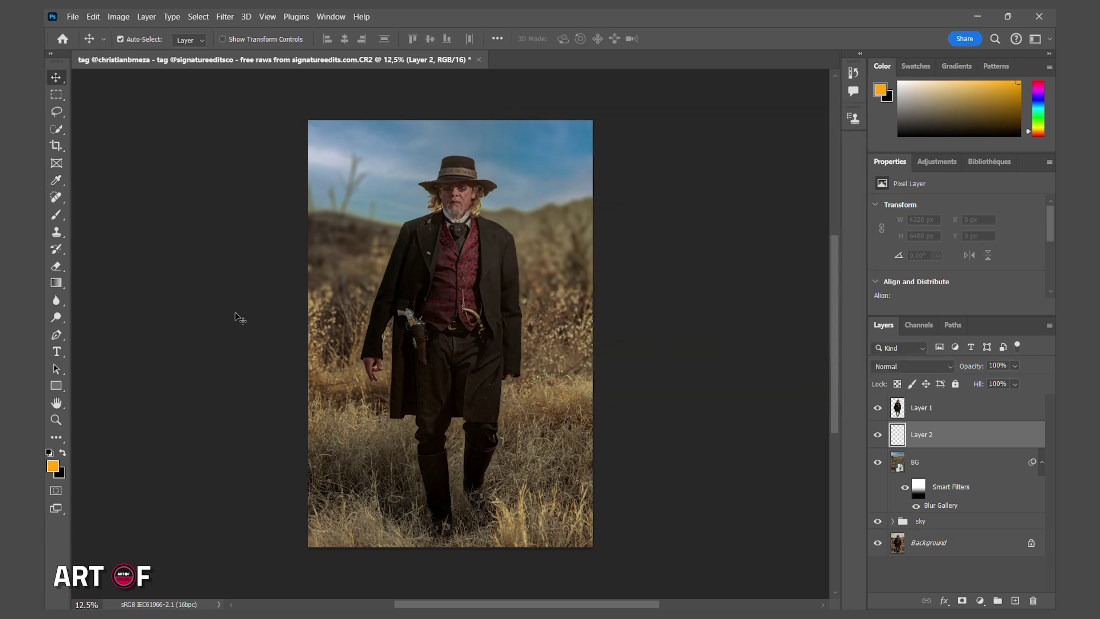
- Fill the whole new layer with the orange foreground colour using the Paint Bucket tool
click(61, 279)
click(111, 287)
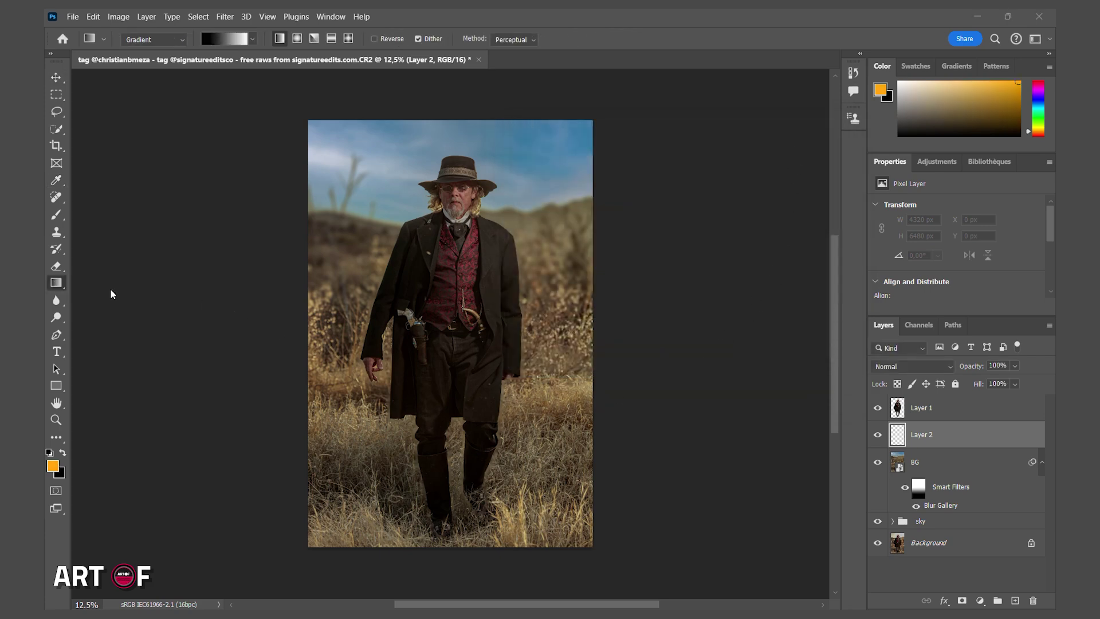
key(shift+g)
click(364, 225)
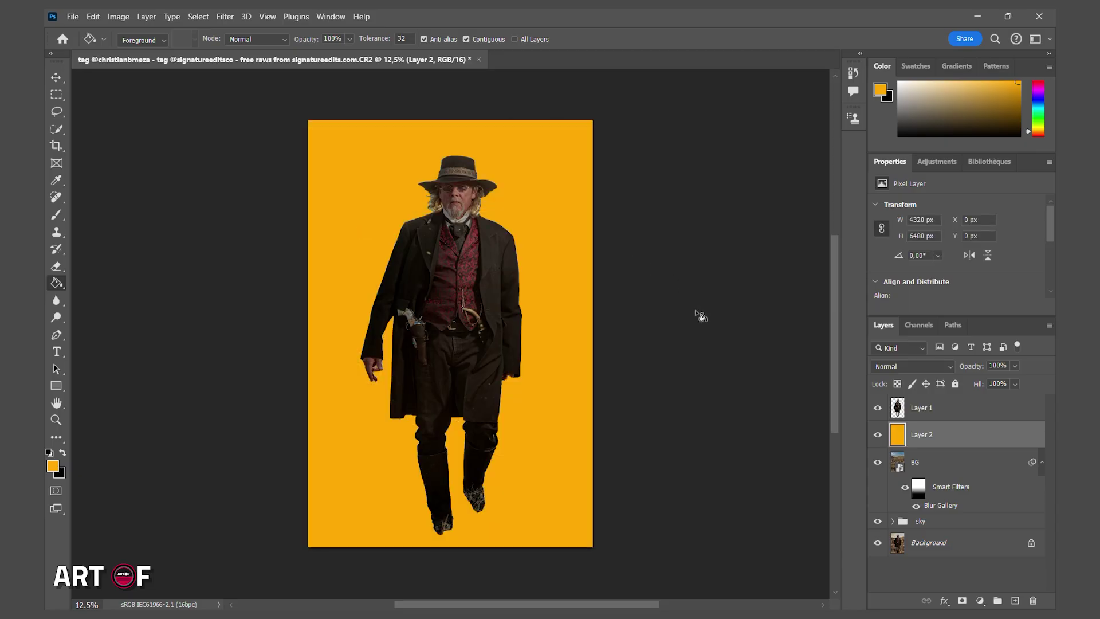
- Set the orange layer's blend mode to Screen and lower its opacity to 22%
click(915, 366)
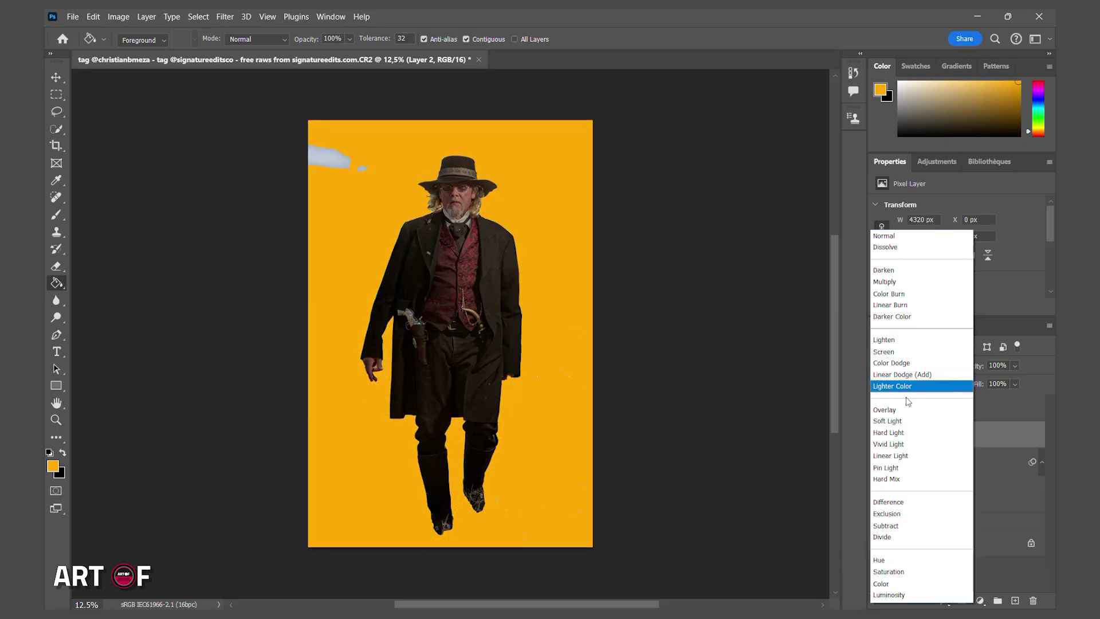
click(908, 352)
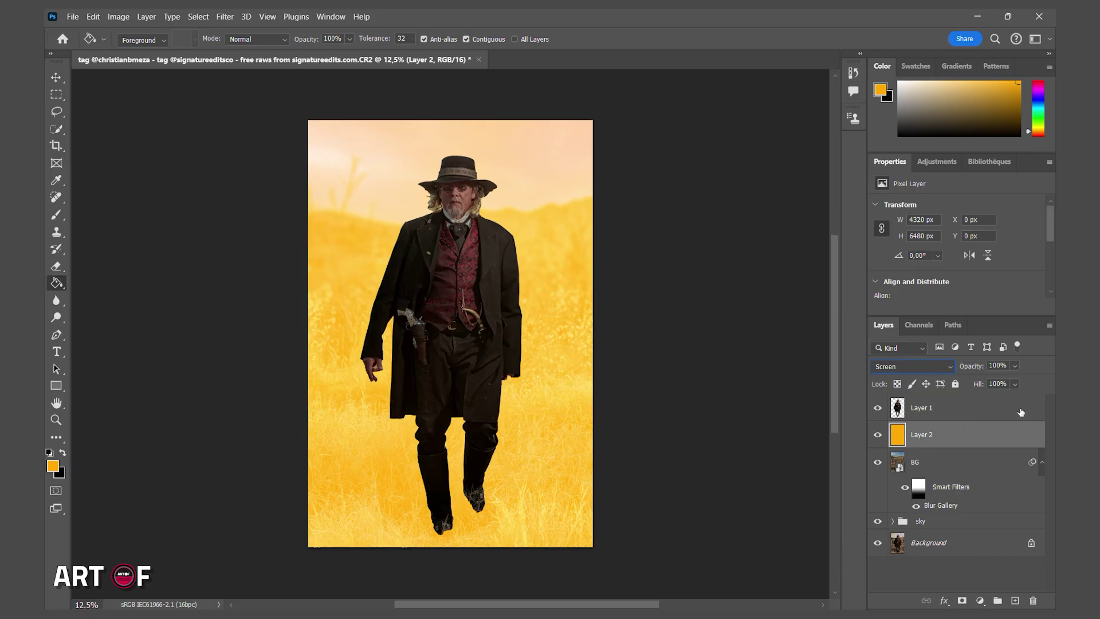
drag(1015, 367, 997, 384)
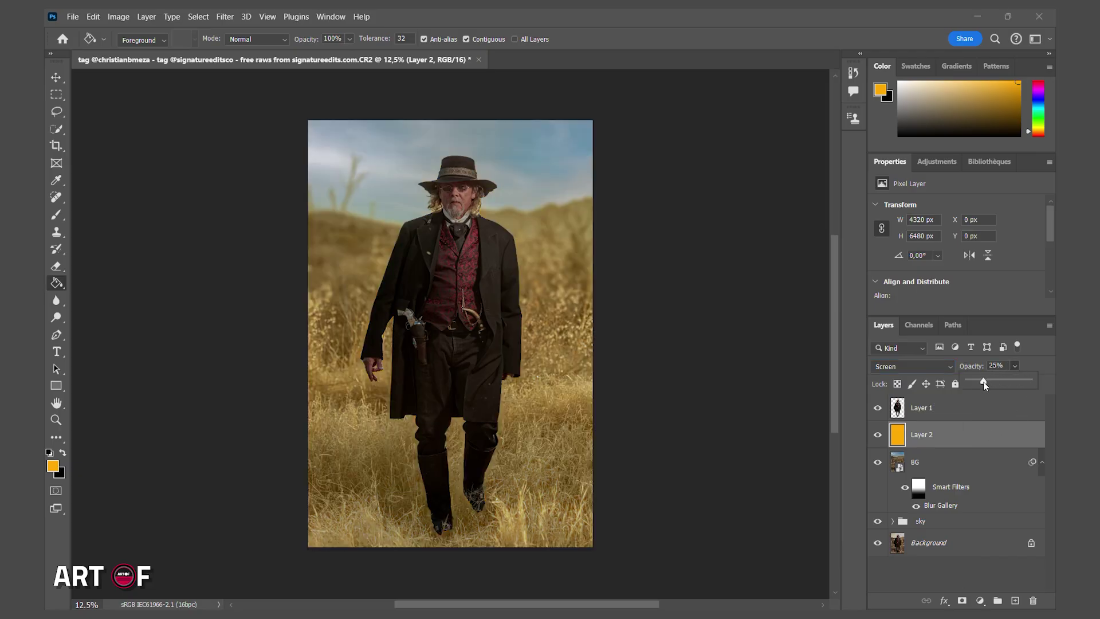
drag(983, 382, 982, 382)
- Mask Layer 2 with a vertical black-to-white gradient that hides the orange over the lower grass, adjusting both gradient ends
key(d)
click(963, 600)
right_click(56, 290)
click(95, 283)
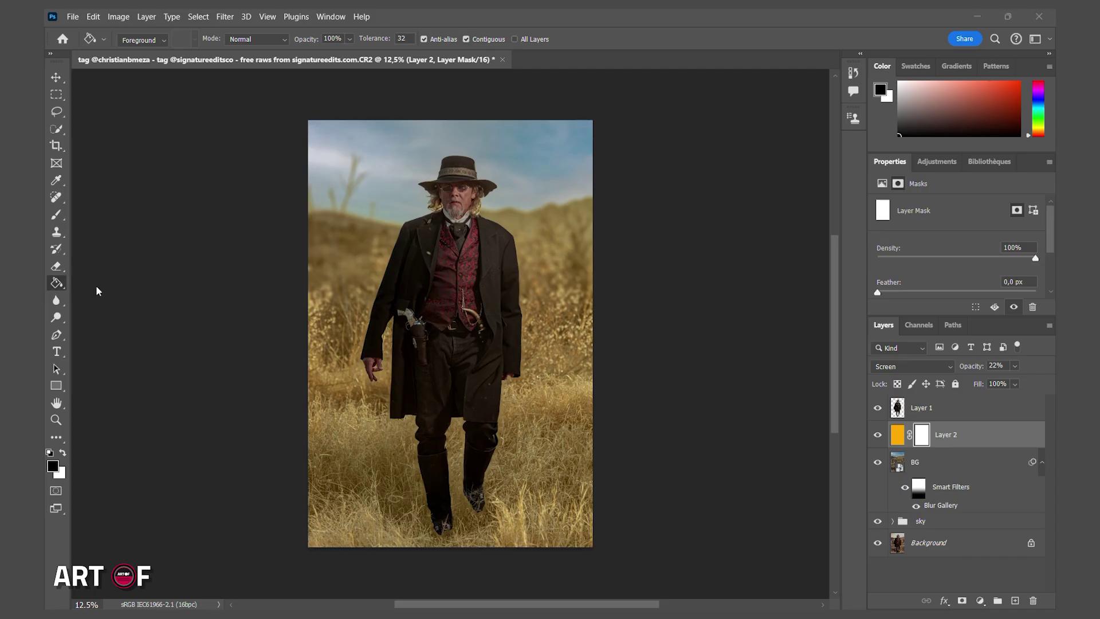
drag(446, 508, 444, 445)
drag(445, 388, 451, 146)
drag(446, 508, 452, 438)
drag(450, 142, 452, 172)
drag(452, 437, 452, 397)
- Set Layer 2's opacity to 29%, duplicate it and place the duplicate above Layer 1
click(965, 435)
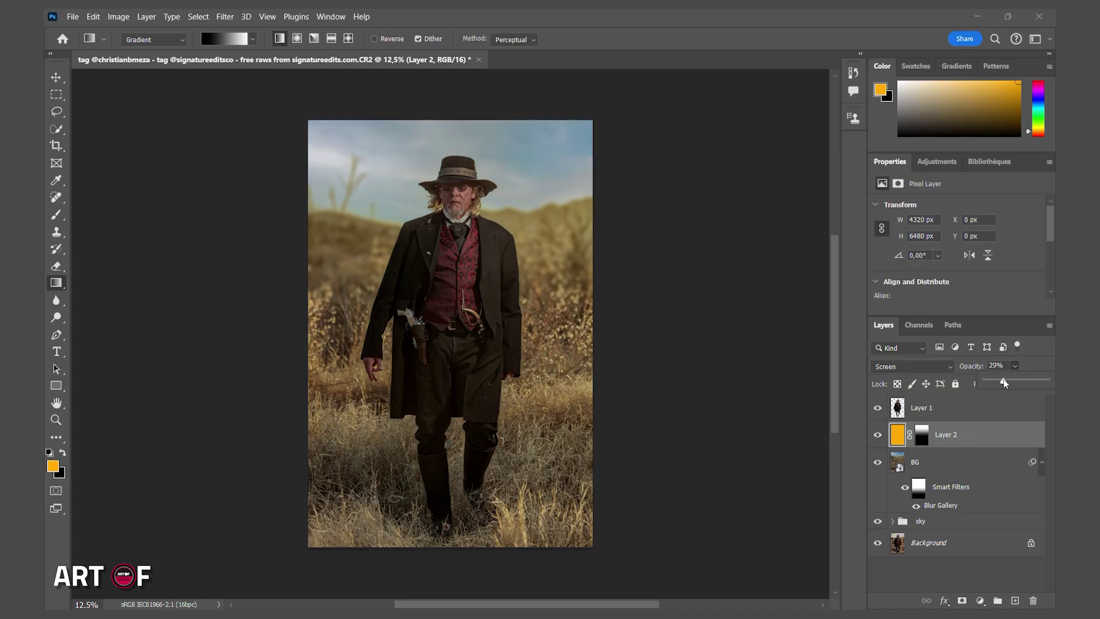
drag(1007, 383, 1004, 380)
click(1002, 439)
key(ctrl+j)
drag(1002, 439, 997, 405)
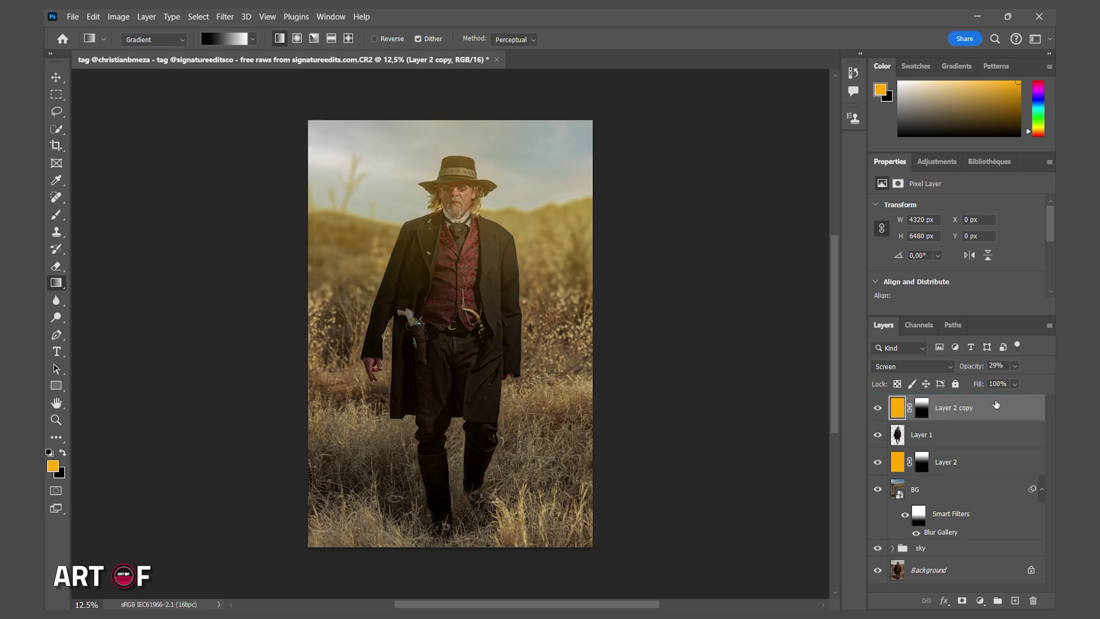
- Flip the duplicated orange layer and its mask vertically with Free Transform
key(ctrl+t)
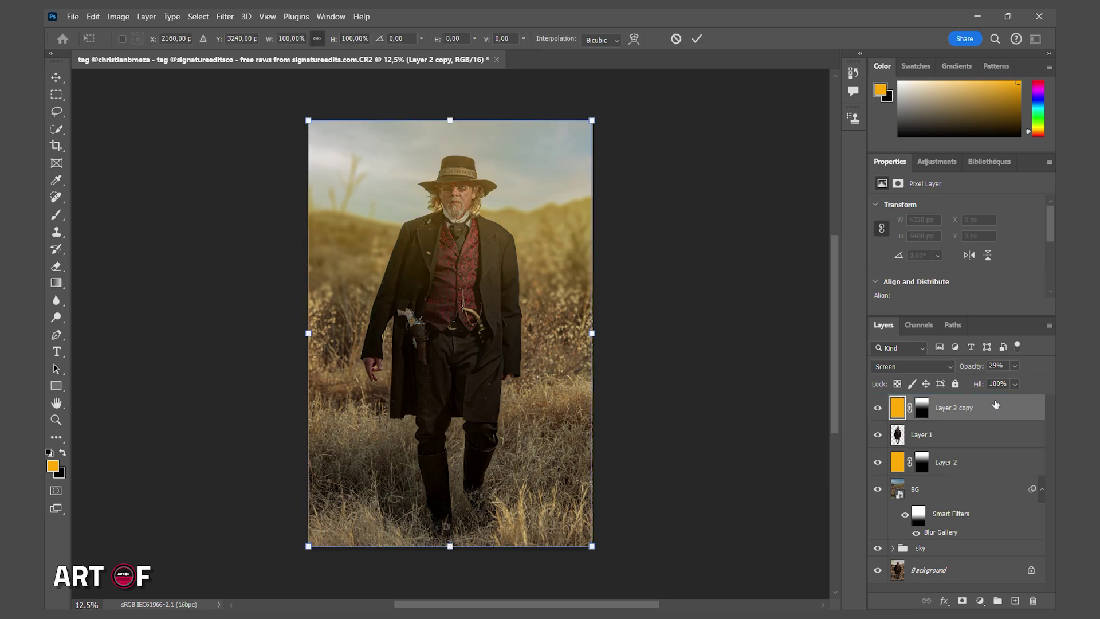
right_click(550, 321)
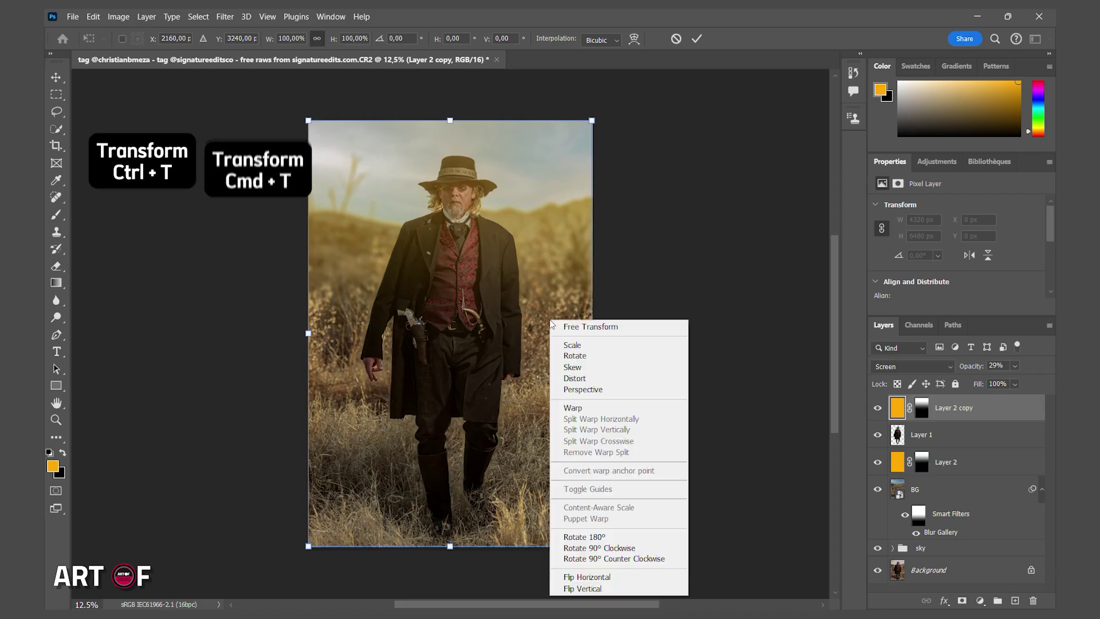
click(598, 590)
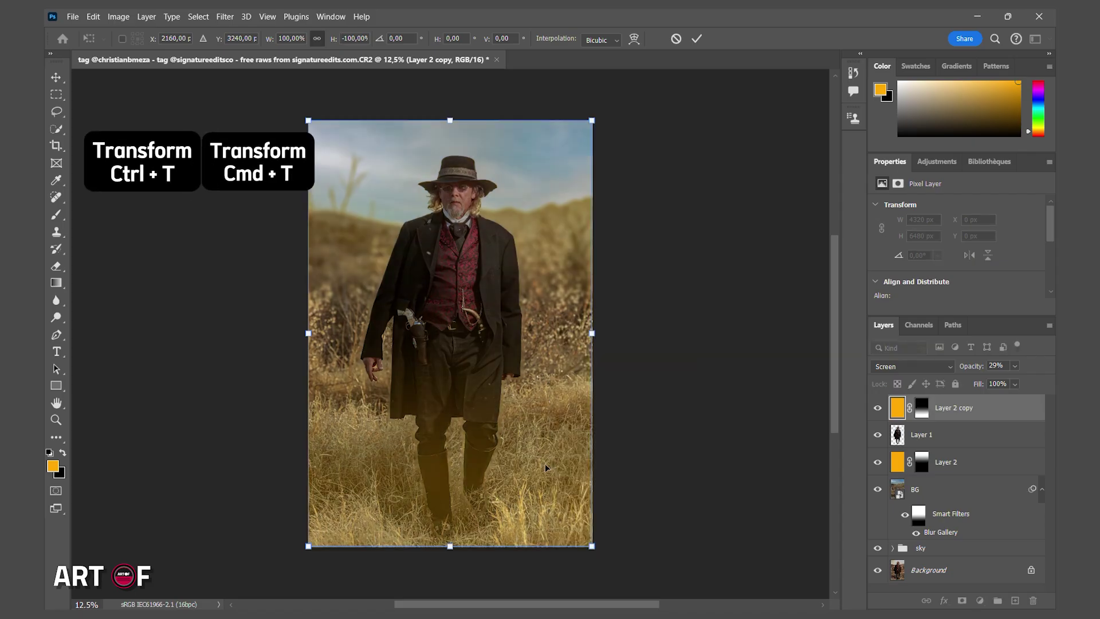
key(Return)
- Redraw the mask of Layer 2 copy with a vertical black-to-white gradient running from below the canvas up to the man's knees
click(920, 415)
key(d)
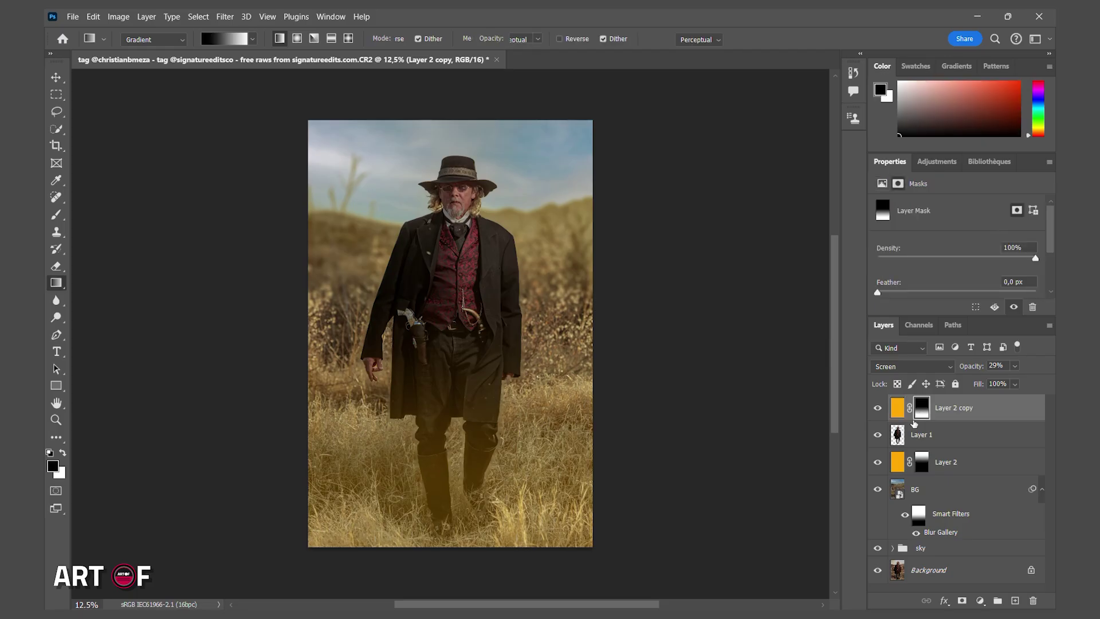
drag(473, 575, 476, 408)
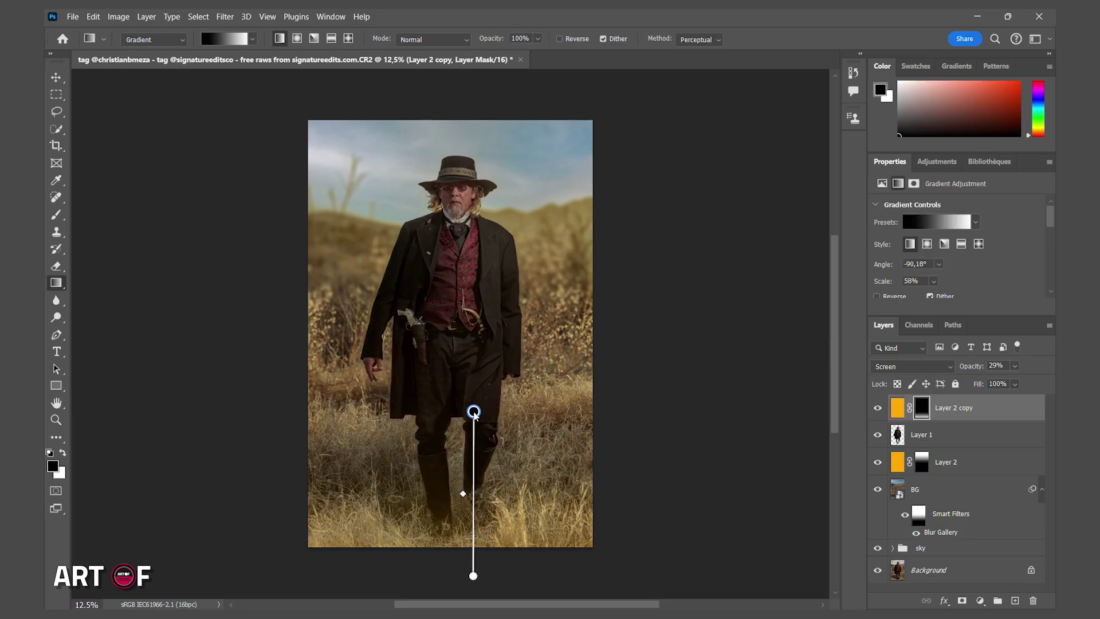
- Group the layers from BG up to Layer 2 copy and name the group BLUR
key(v)
click(968, 490)
click(953, 415)
shift+click(966, 461)
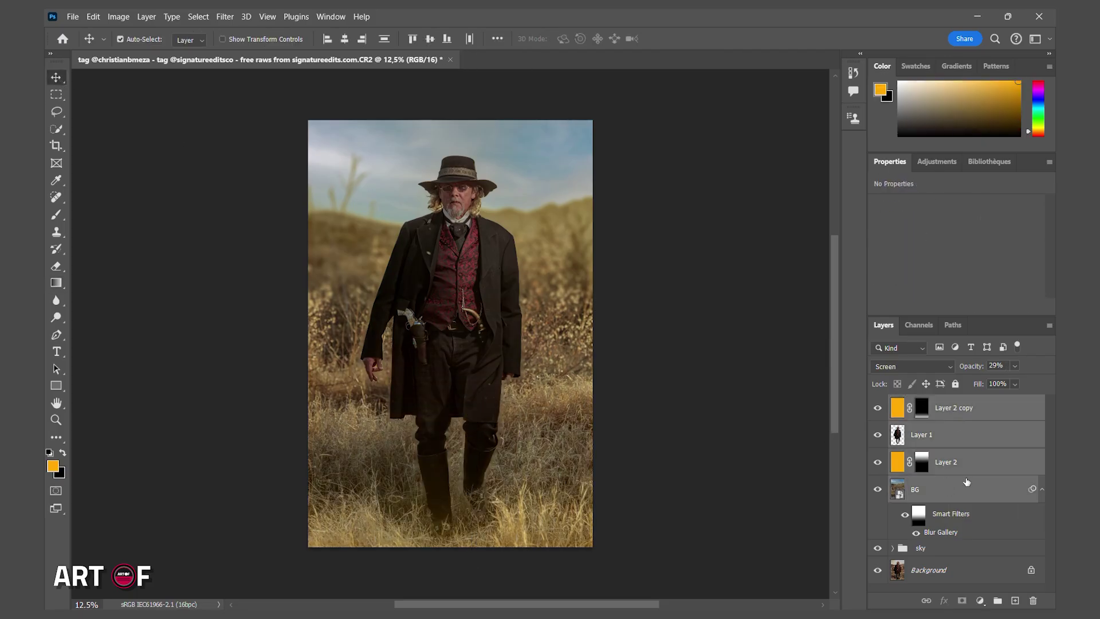
click(997, 600)
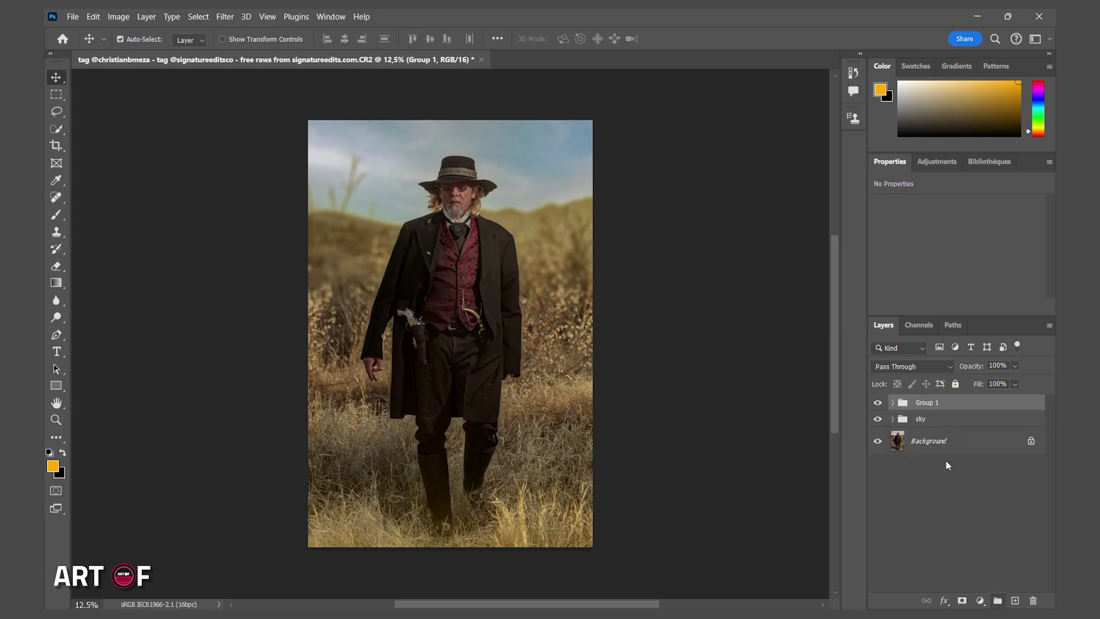
double_click(925, 403)
text(BKUR)
key(Return)
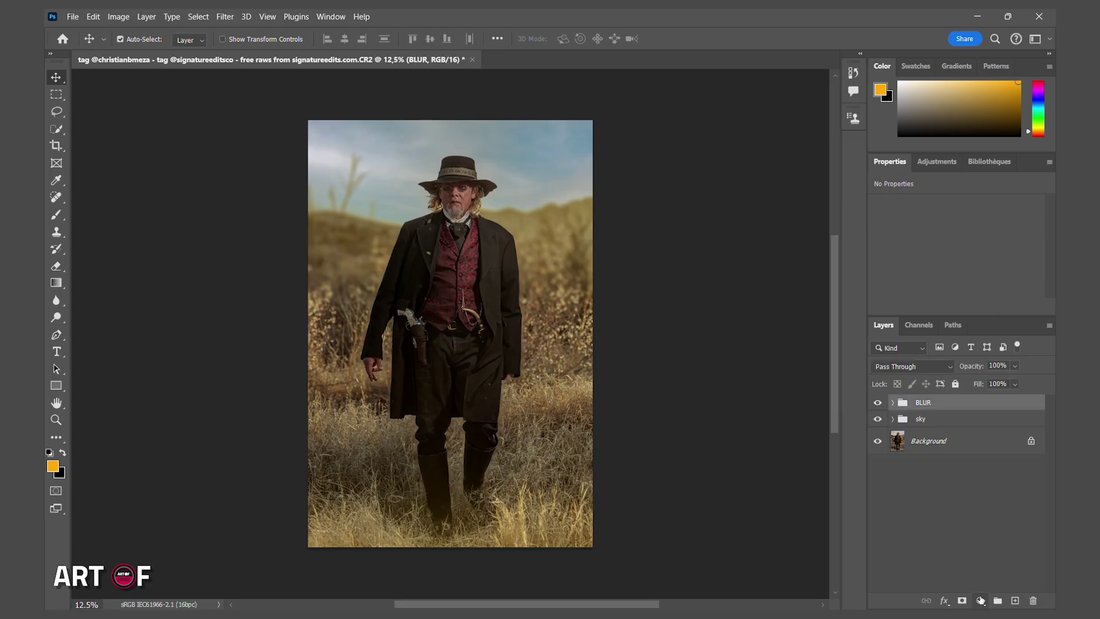
- Add a Selective Color adjustment and set its Reds to Cyan -36, Magenta +2, Yellow -12 and Black -2
click(981, 600)
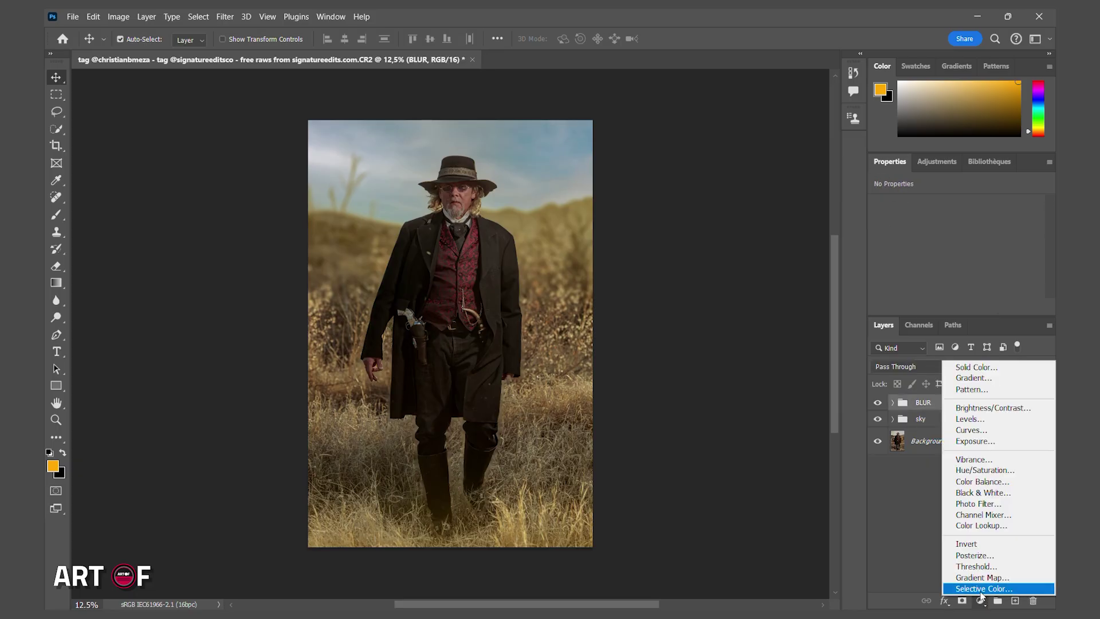
click(983, 589)
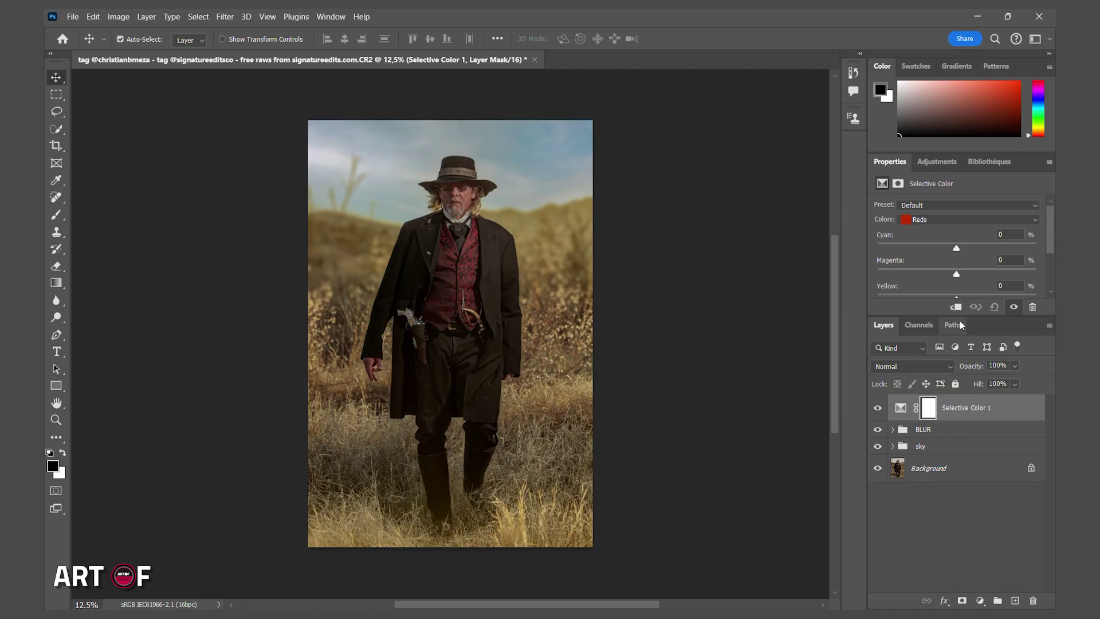
drag(961, 317, 962, 421)
drag(961, 251, 955, 300)
drag(972, 275, 959, 276)
drag(962, 324, 955, 321)
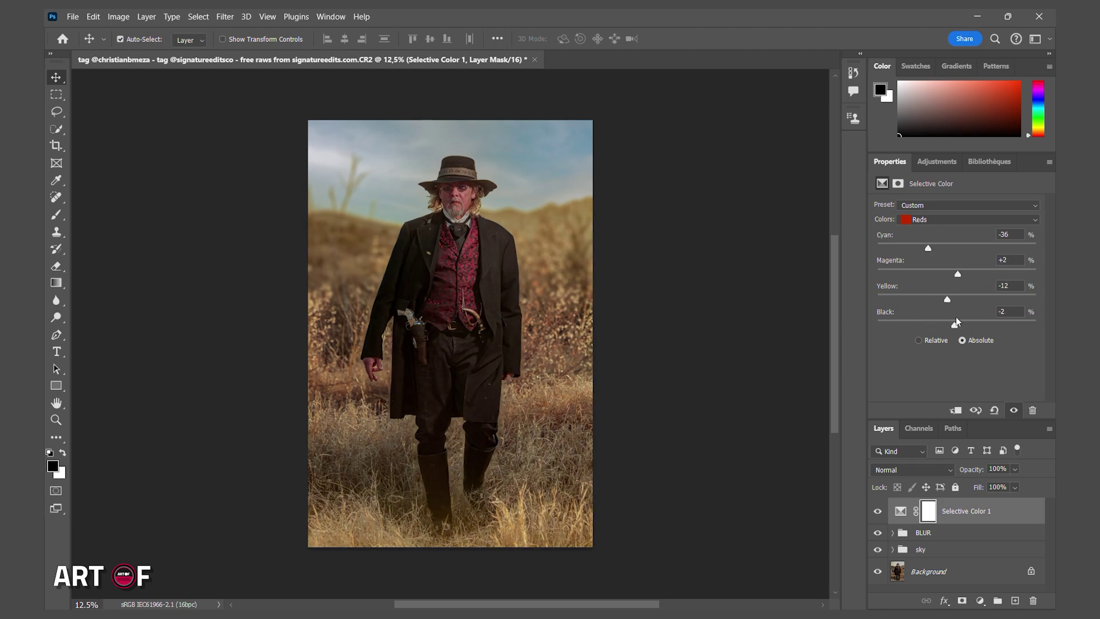
- Reduce the yellow and black components of the Yellows range in Selective Color for a lighter, redder grass tone
click(968, 219)
click(923, 232)
drag(956, 244, 933, 299)
drag(957, 325, 923, 327)
- Work through the Selective Color ranges between Yellows and Blacks, shifting the blue sky toward teal
click(968, 219)
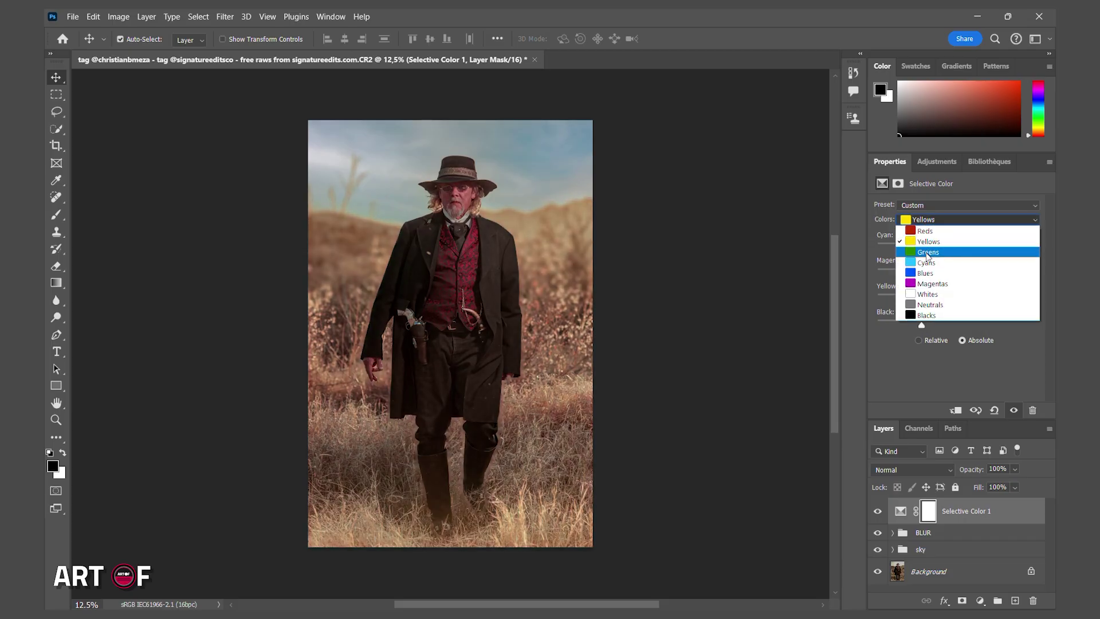
click(931, 250)
drag(956, 325, 992, 299)
drag(957, 248, 997, 248)
click(948, 220)
click(944, 283)
drag(956, 325, 957, 299)
click(974, 226)
click(975, 291)
click(968, 219)
click(962, 300)
drag(951, 249, 959, 325)
- Fine-tune the Blacks range in Selective Color to give the dark coat a slight cool blue tint
click(968, 219)
click(951, 344)
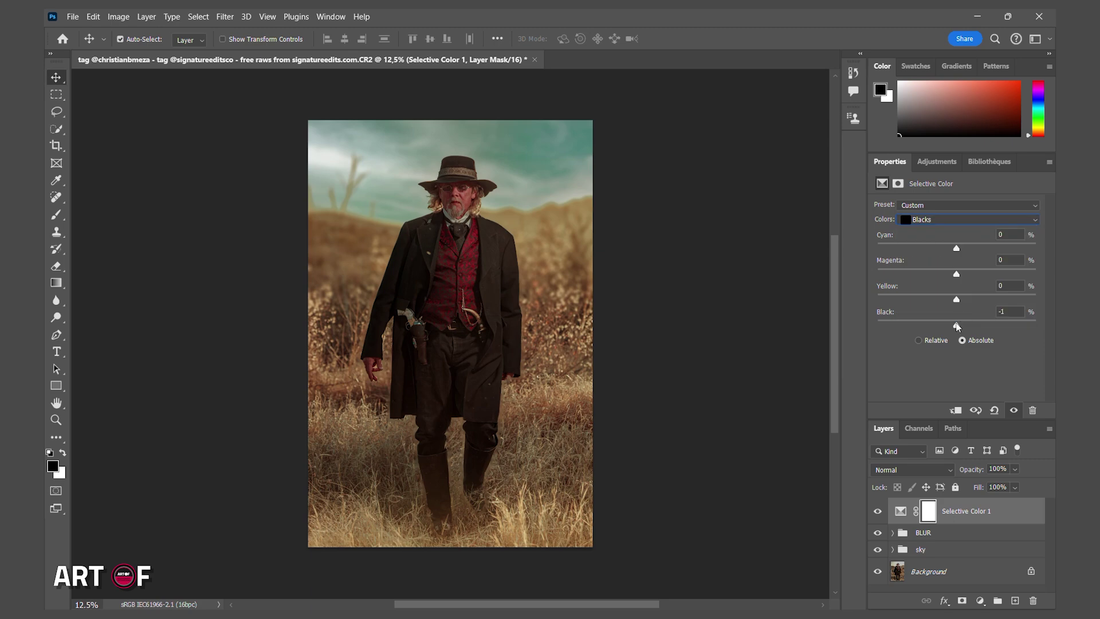
drag(957, 326, 955, 274)
drag(957, 248, 961, 249)
- Add a Curves adjustment with black point output 11, a shadow point at input 62, output 66 and a highlight point at input 188, output 199
click(981, 601)
click(971, 437)
drag(904, 367, 902, 359)
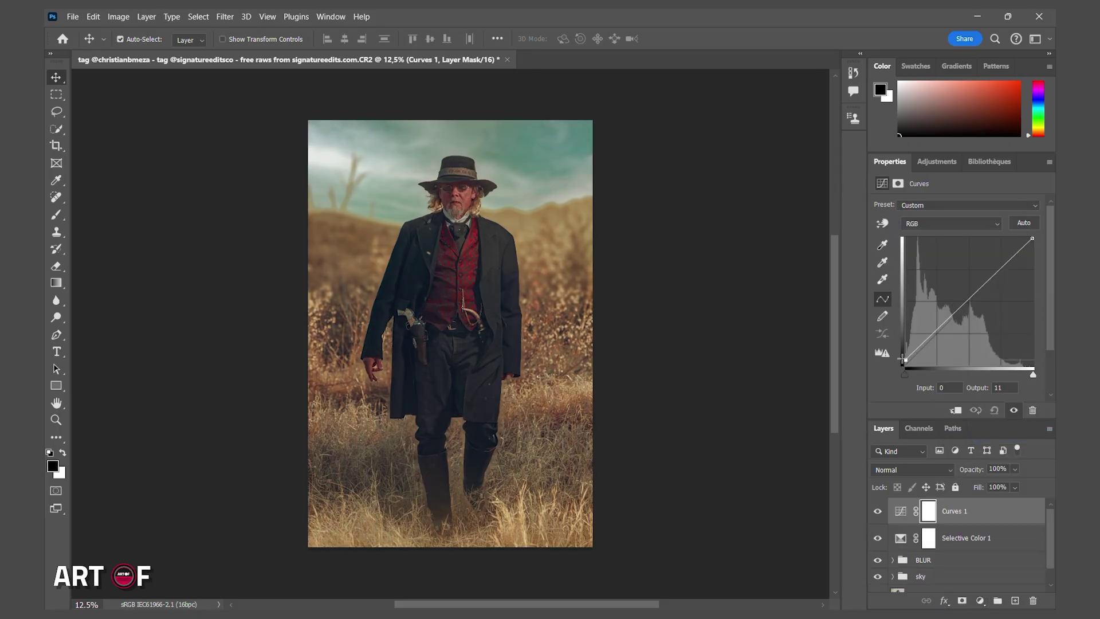
drag(939, 327, 939, 333)
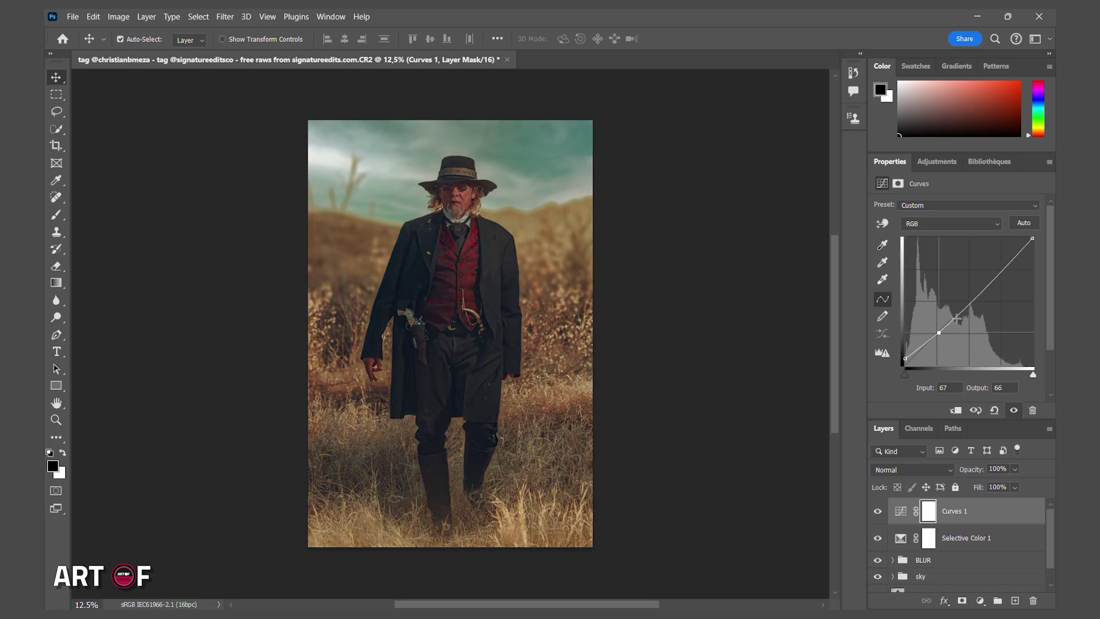
drag(999, 273, 1000, 266)
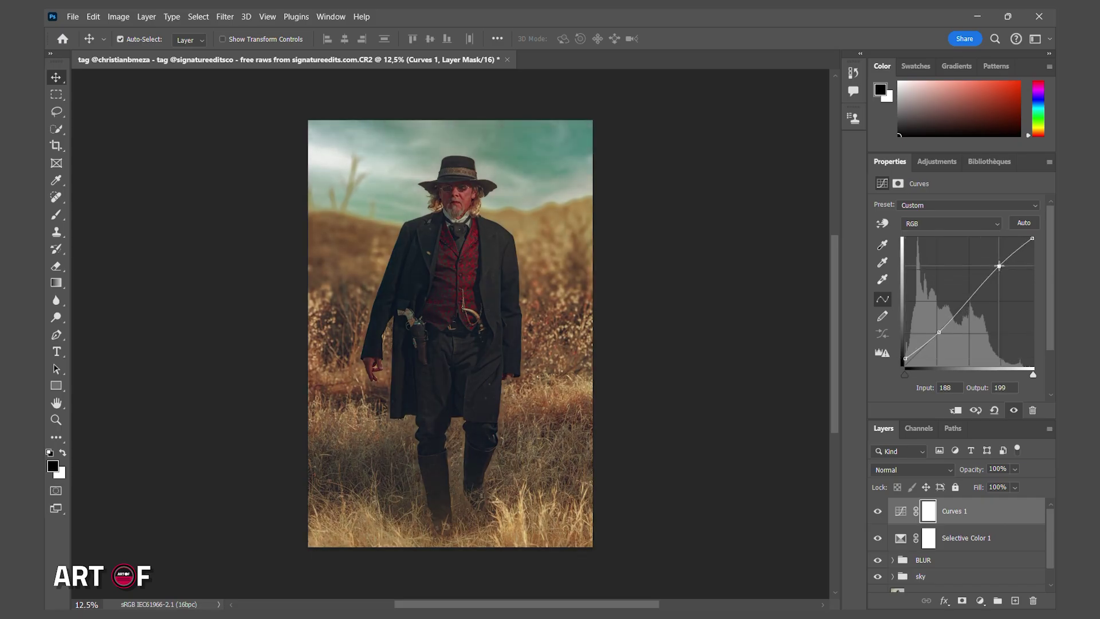
drag(939, 332, 936, 332)
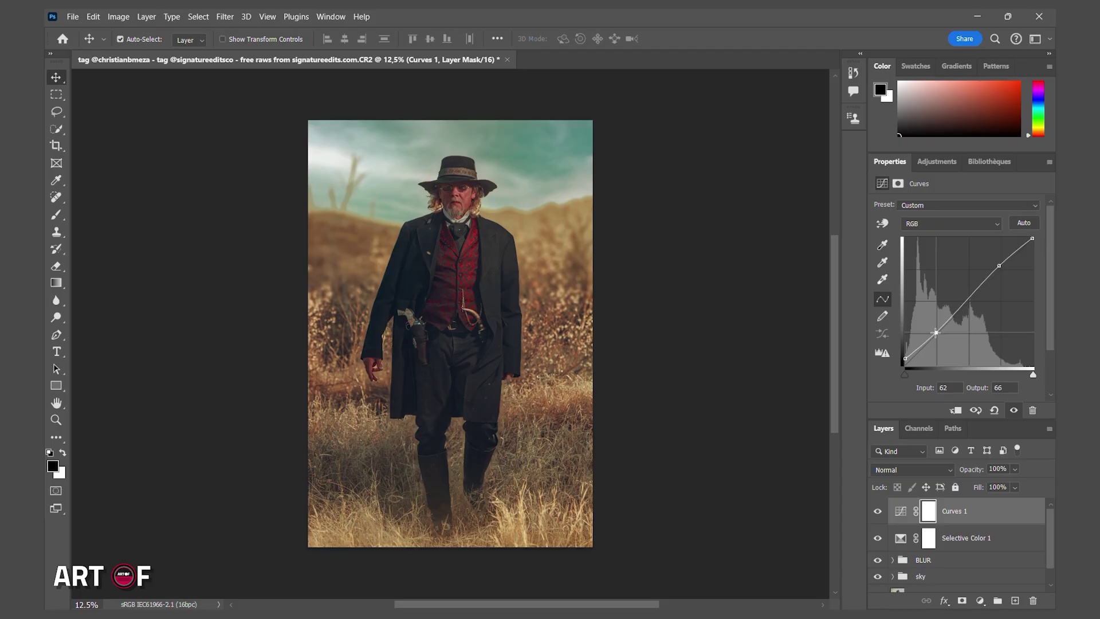
- Lower the Curves black point to output 2 and compare the image with and without the Curves layer
click(878, 510)
click(878, 510)
drag(905, 359, 906, 365)
click(878, 513)
click(878, 514)
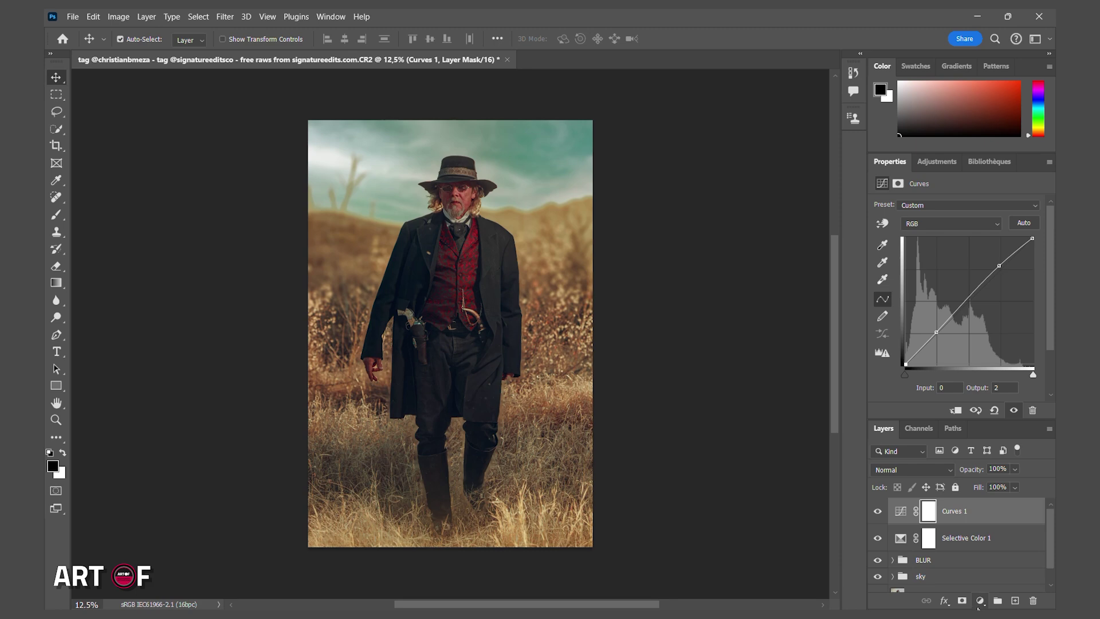
- Add a Color Lookup adjustment using Candlelight.CUBE, blended in Luminosity mode at 35% opacity
click(979, 601)
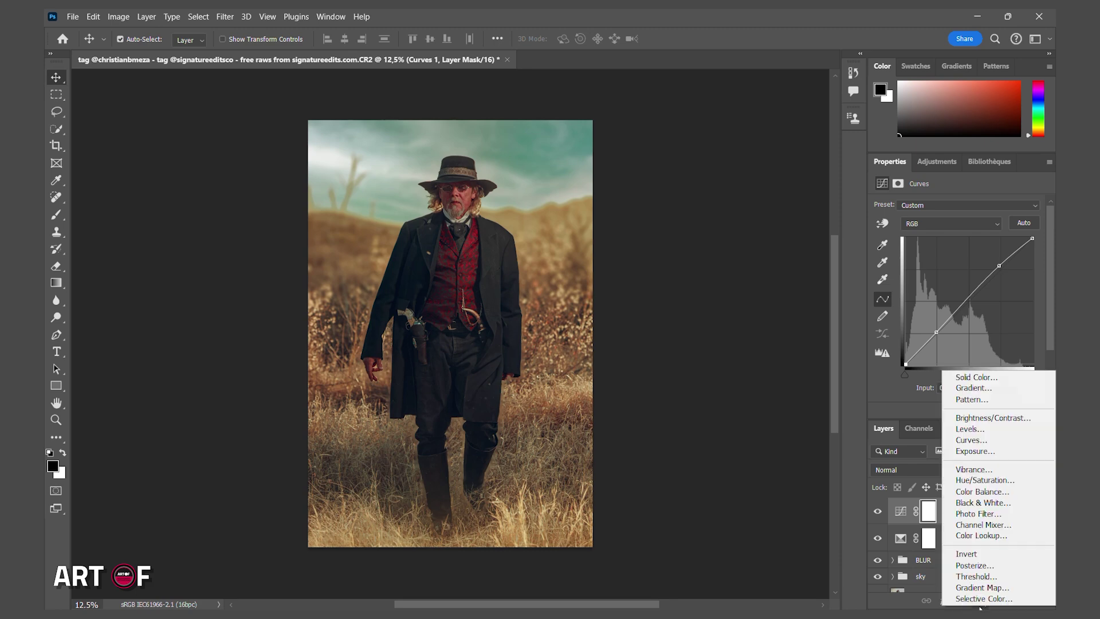
click(986, 538)
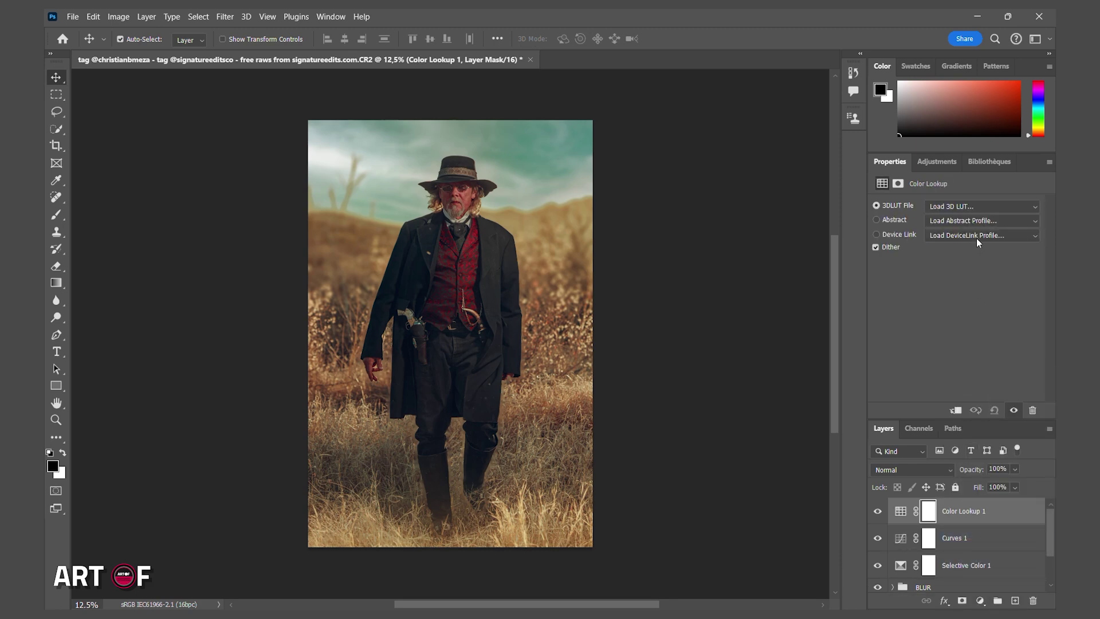
click(977, 209)
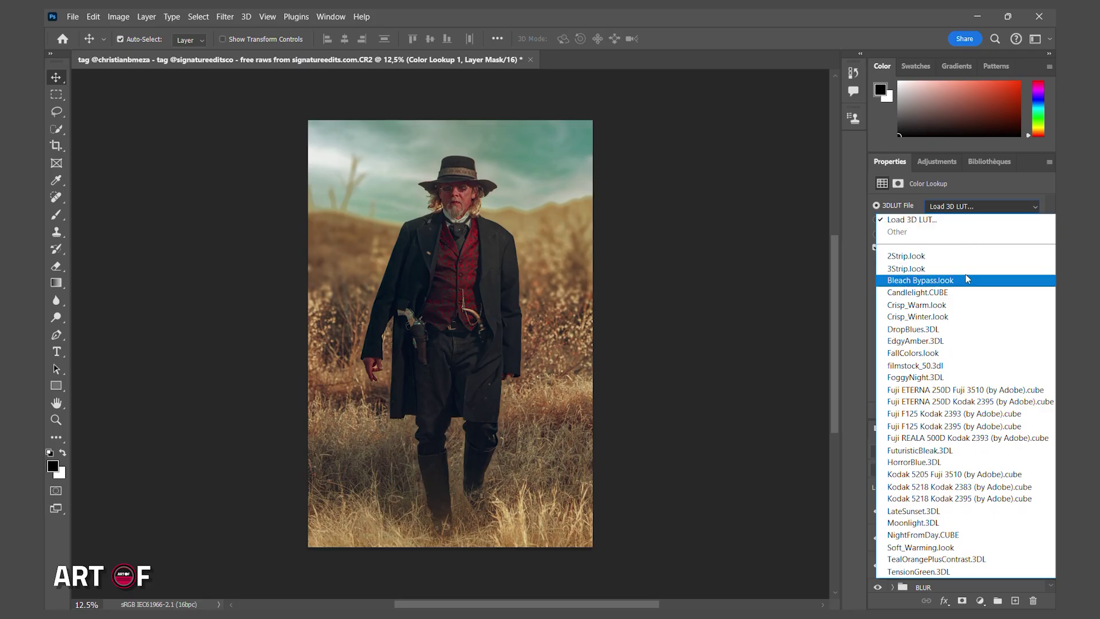
click(965, 292)
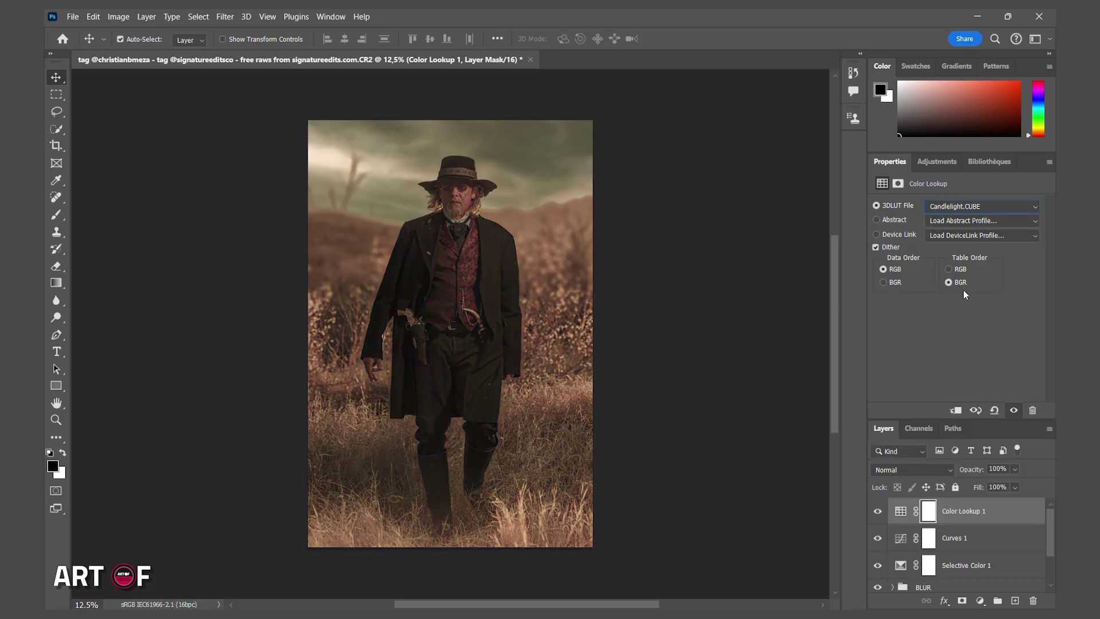
click(940, 469)
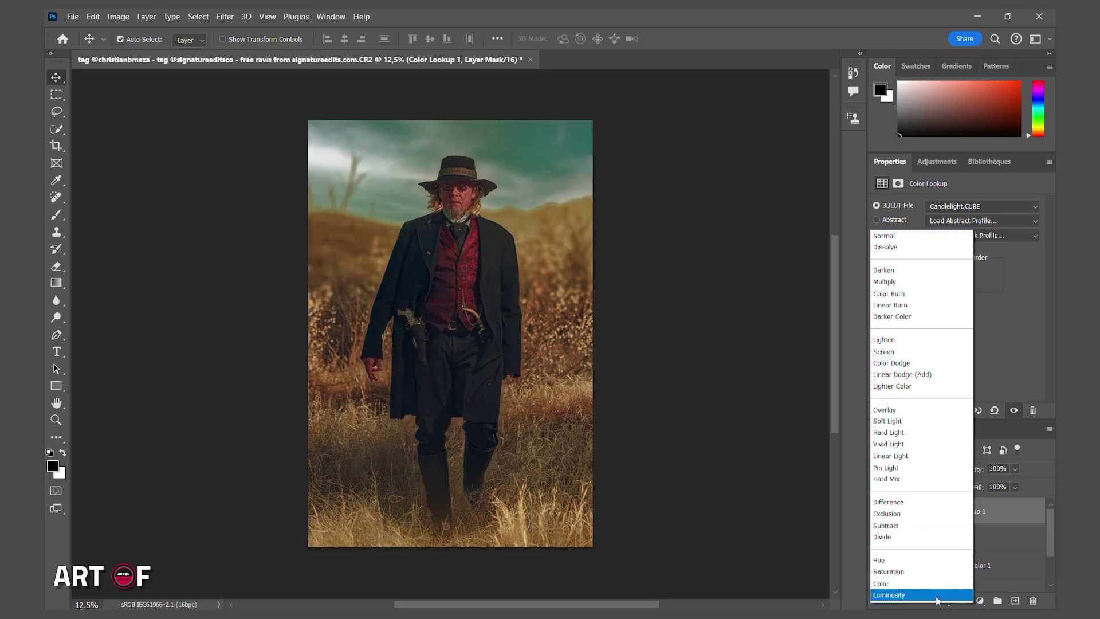
click(938, 597)
drag(1015, 470, 991, 487)
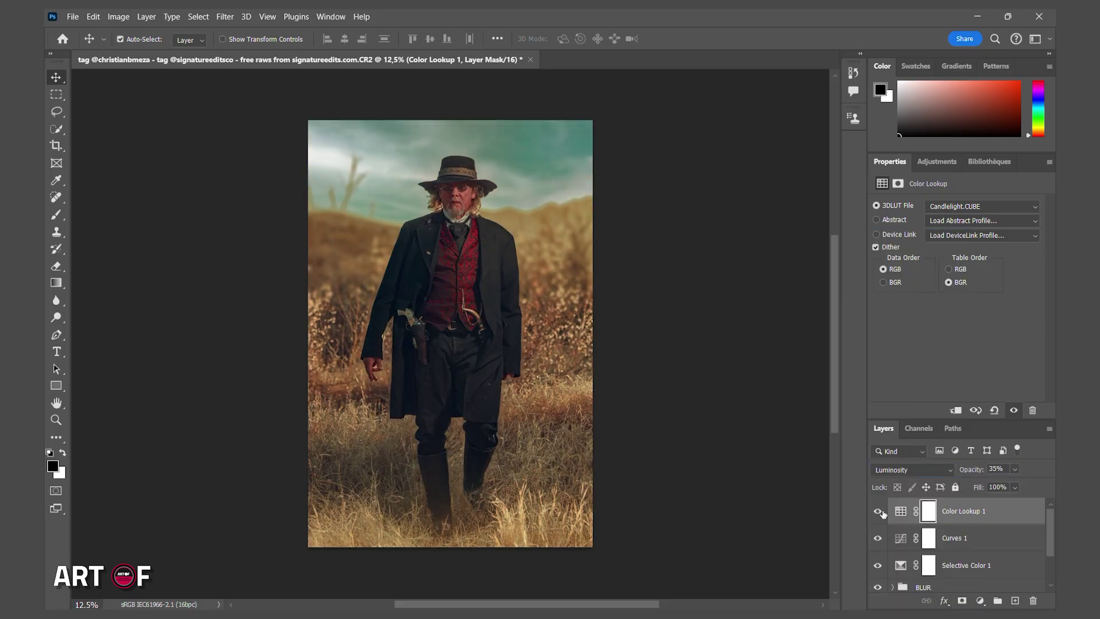
- Group the Selective Color, Curves and Color Lookup layers, name the group color, and check its before and after effect
click(968, 565)
shift+click(969, 520)
key(ctrl+g)
double_click(926, 507)
text(color)
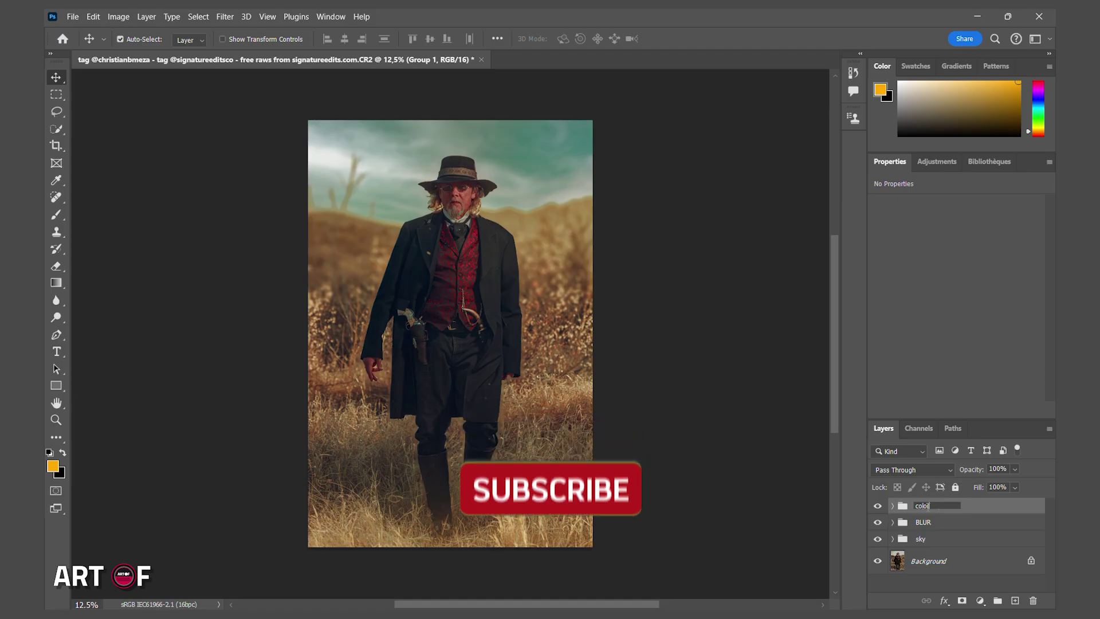
key(Return)
click(884, 510)
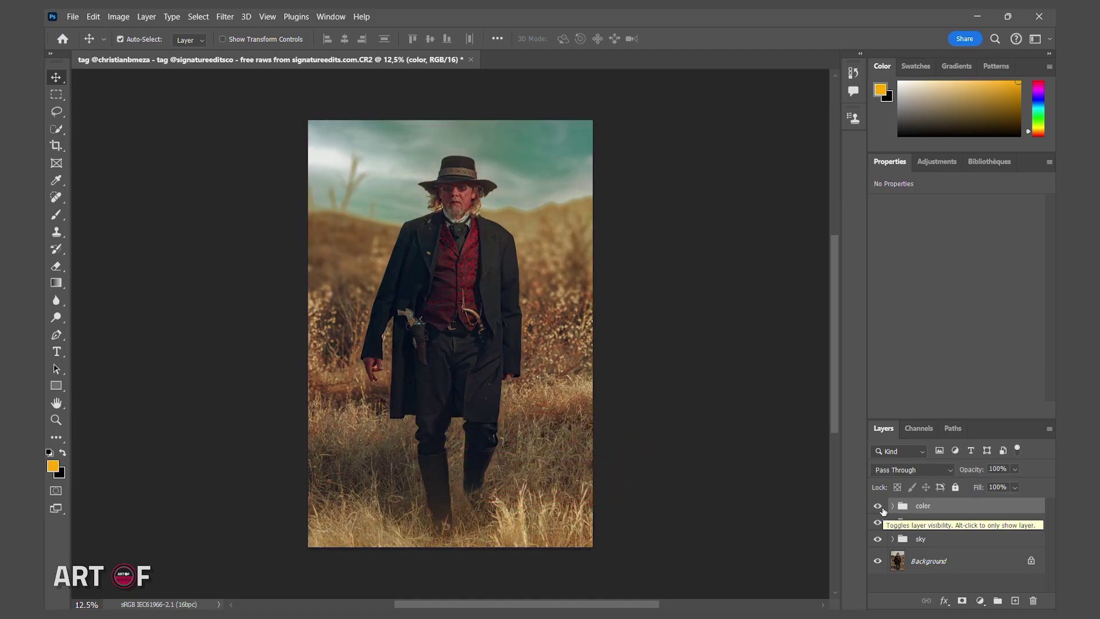